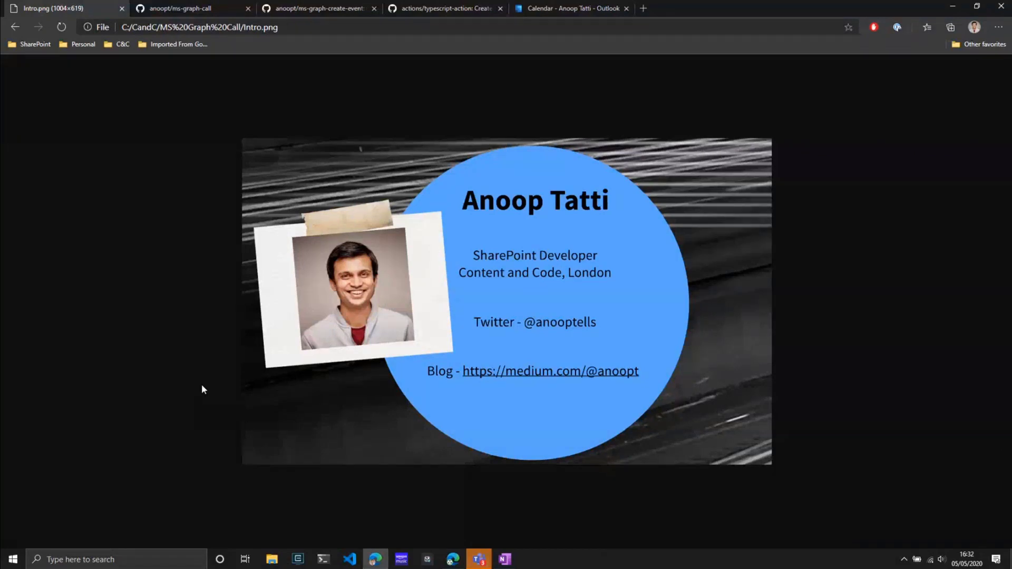
Step: Switch the ms-graph-call repository to the develop branch
left_click(173, 8)
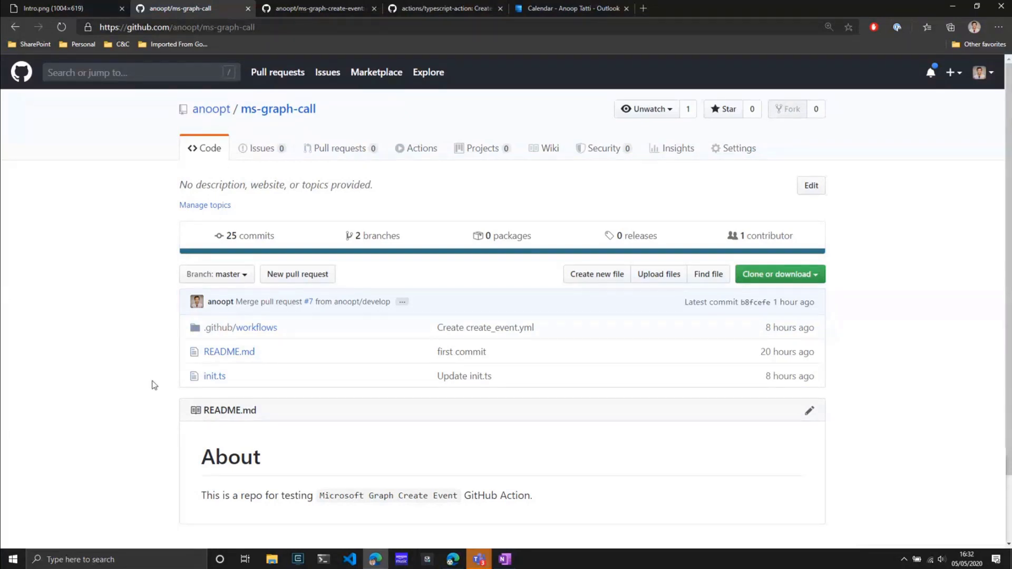
left_click(226, 281)
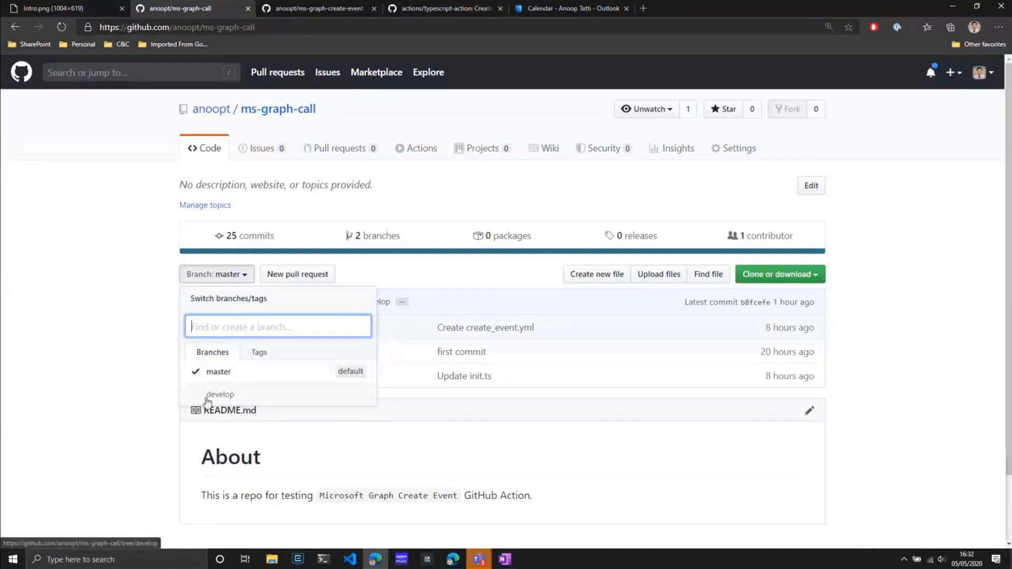
left_click(209, 398)
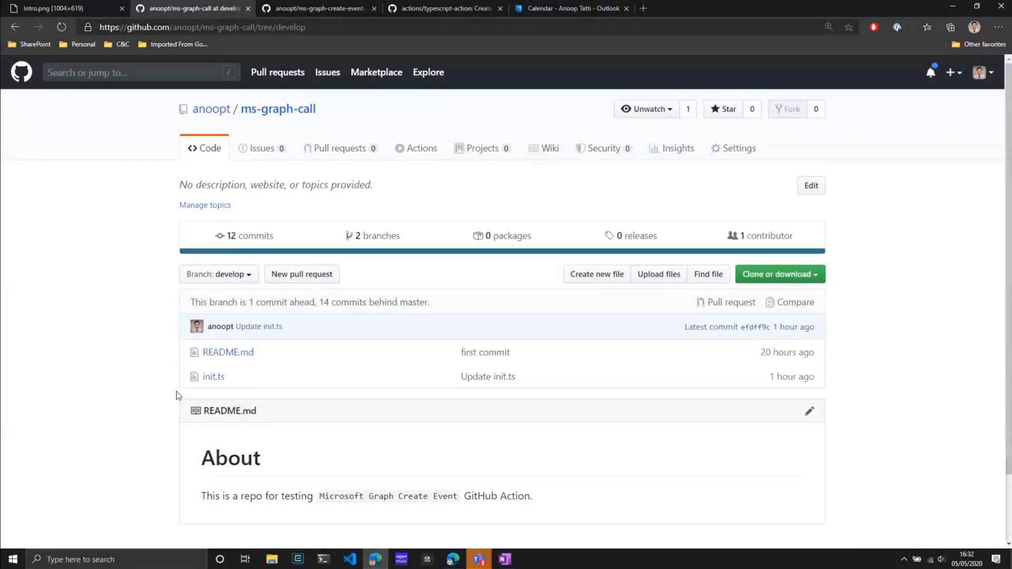
Step: Create pull request 'Updated init.ts' from develop into master with comment 'Some comment'
left_click(301, 277)
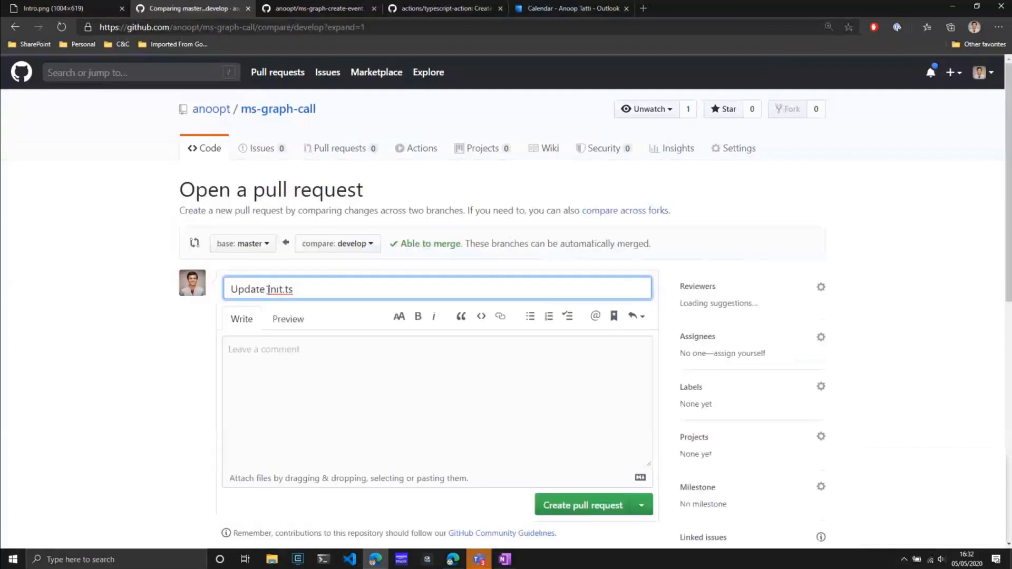
type("d")
left_click(271, 381)
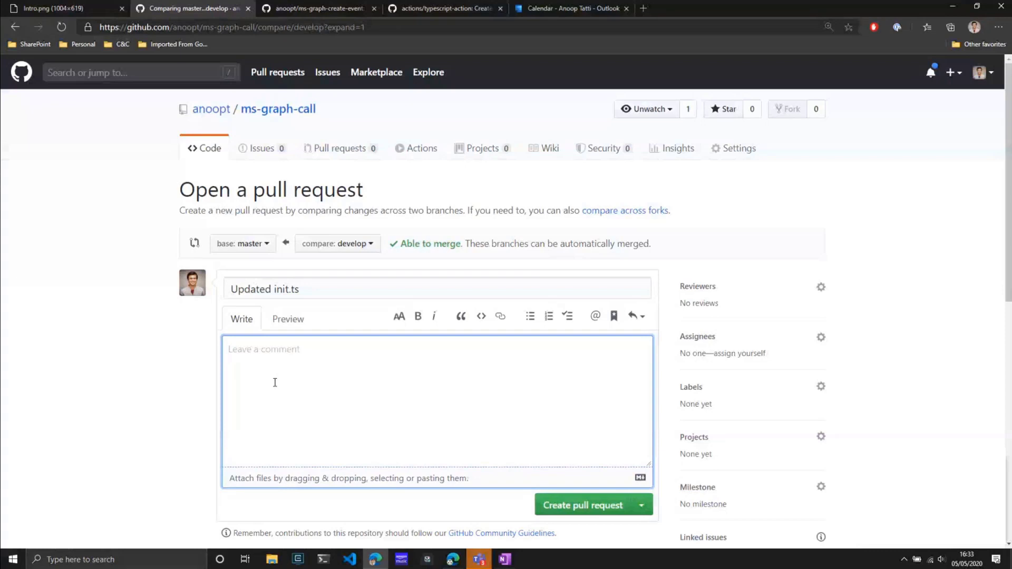
type("C")
key("BackSpace")
type("Some comme")
type("nt")
left_click(585, 512)
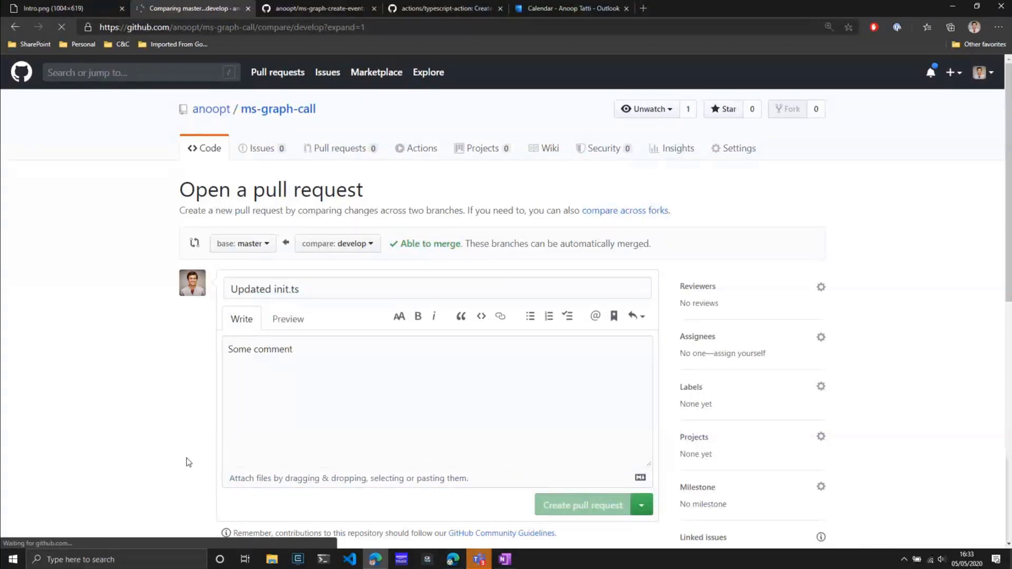
Step: Open the Wednesday 6 May 'Review pull request' event in Outlook and follow its link to PR #8
left_click(452, 561)
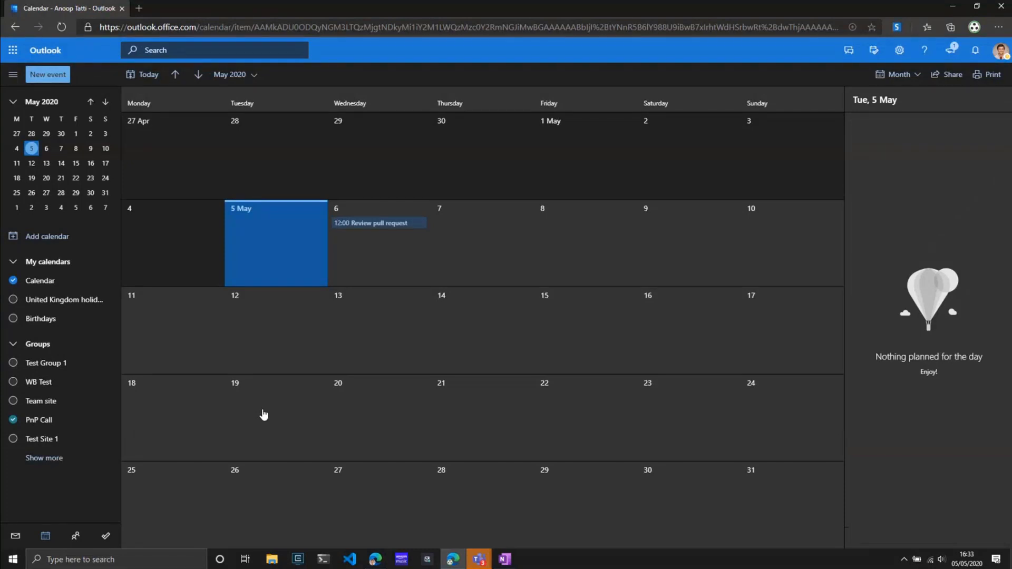
left_click(363, 226)
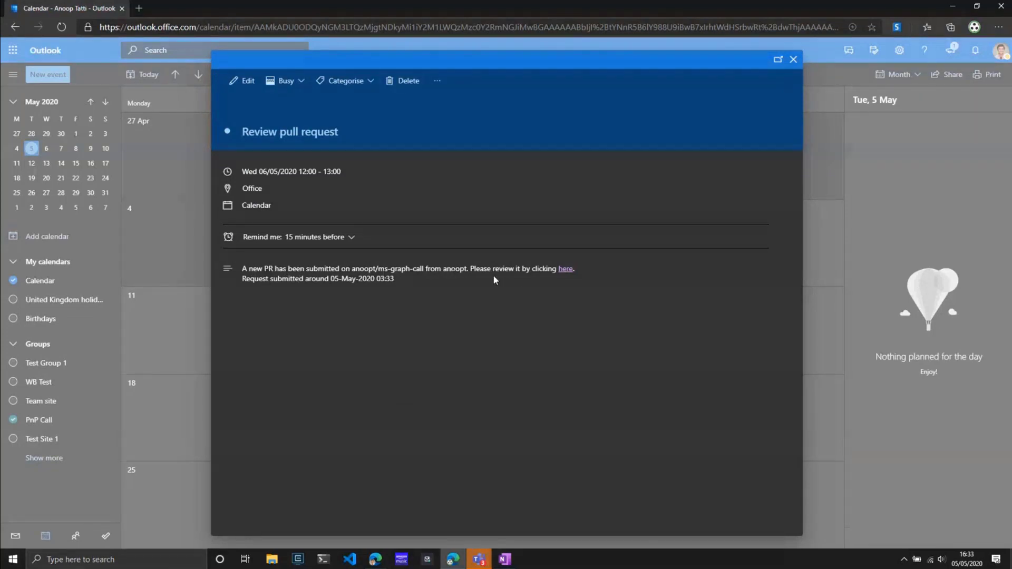
left_click(567, 270)
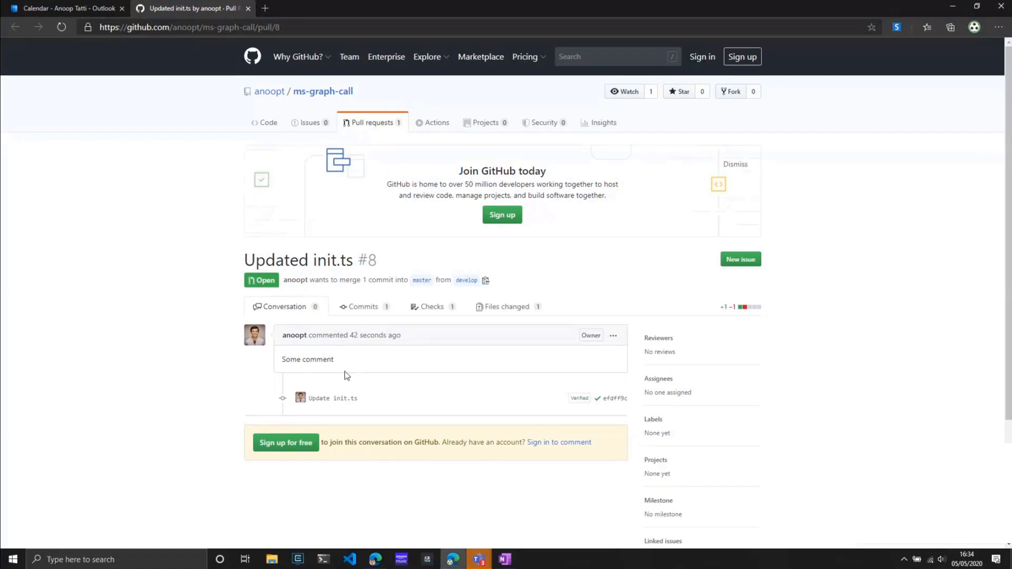
Step: Return to the signed-in pull request #8 and browse to the repository's .github/workflows folder
left_click(375, 561)
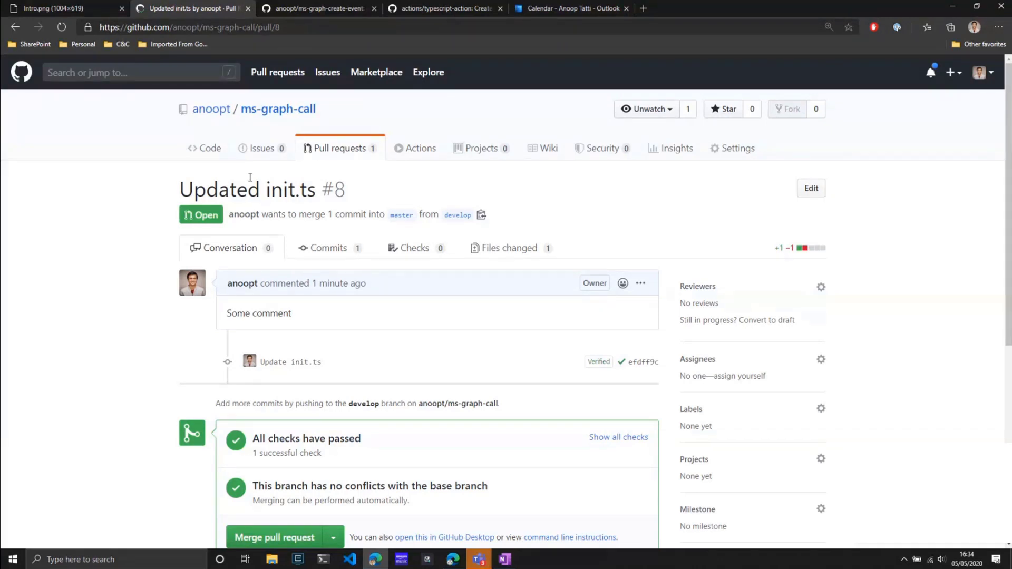
left_click(209, 152)
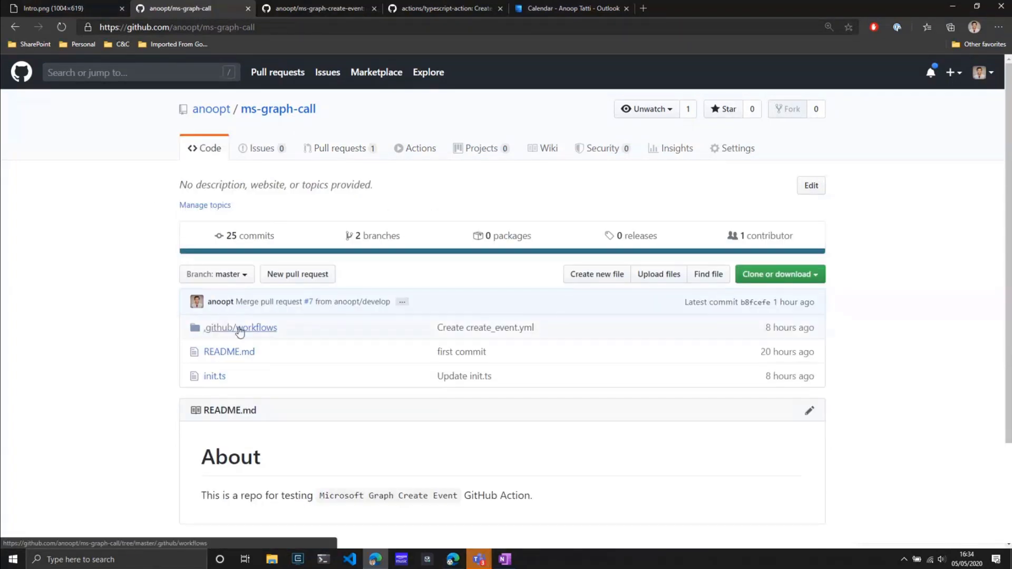
left_click(240, 328)
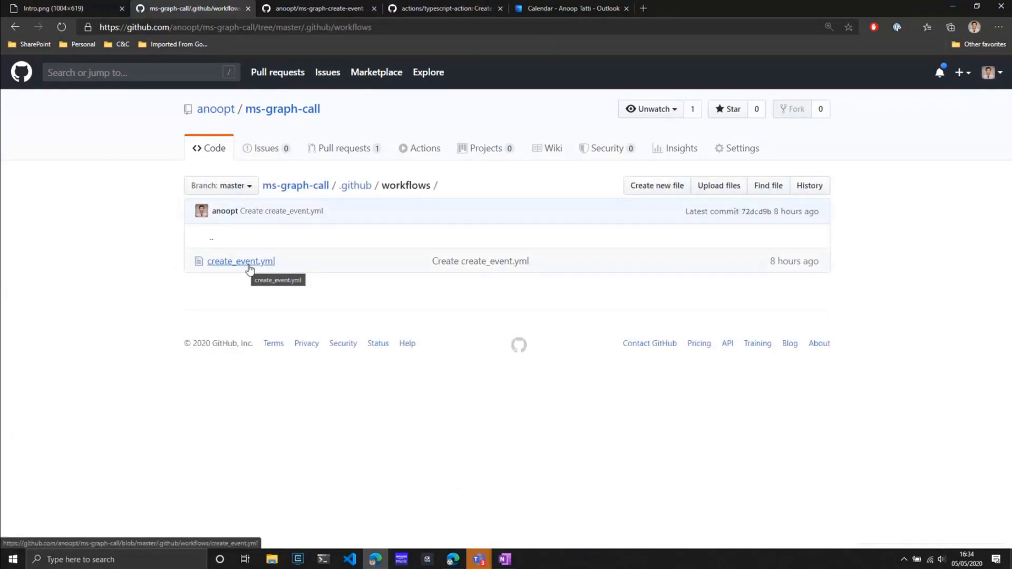
Step: Open create_event.yml and annotate the Create Event name, master pull_request trigger, job and ubuntu-latest runner
left_click(249, 267)
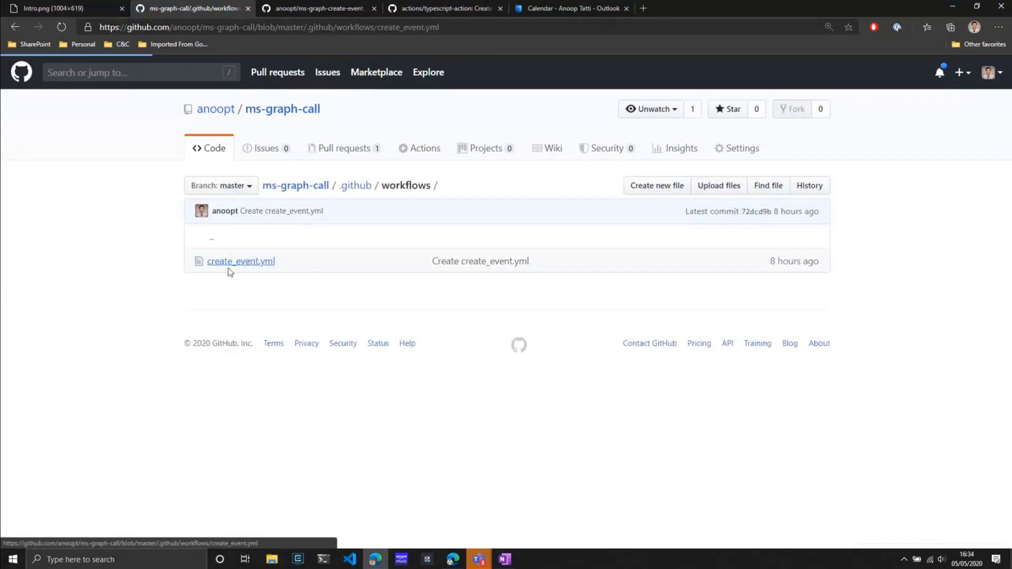
scroll(88, 300, "down", 1)
scroll(88, 299, "down", 1)
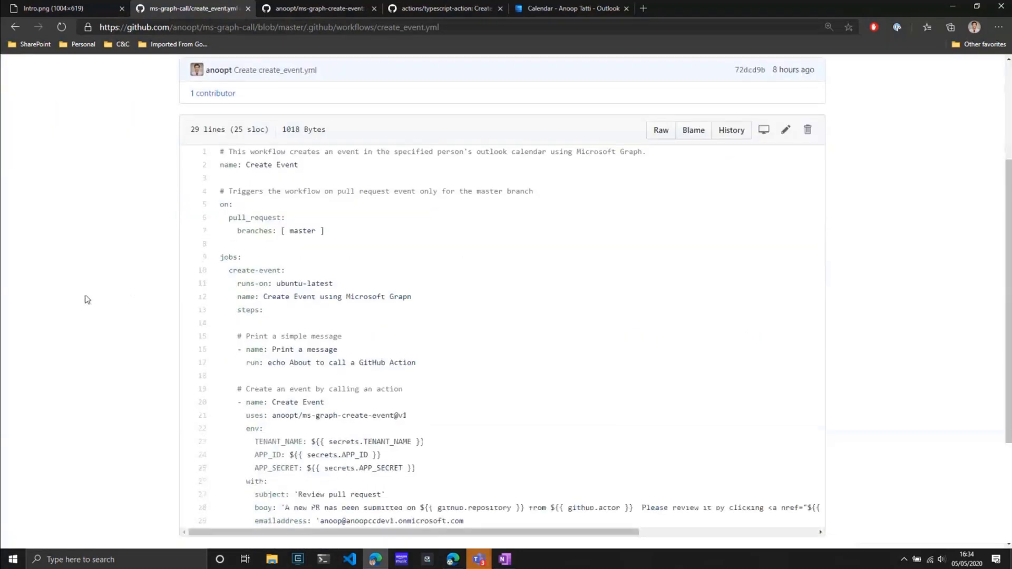
scroll(87, 300, "down", 1)
scroll(87, 299, "up", 1)
key("Print")
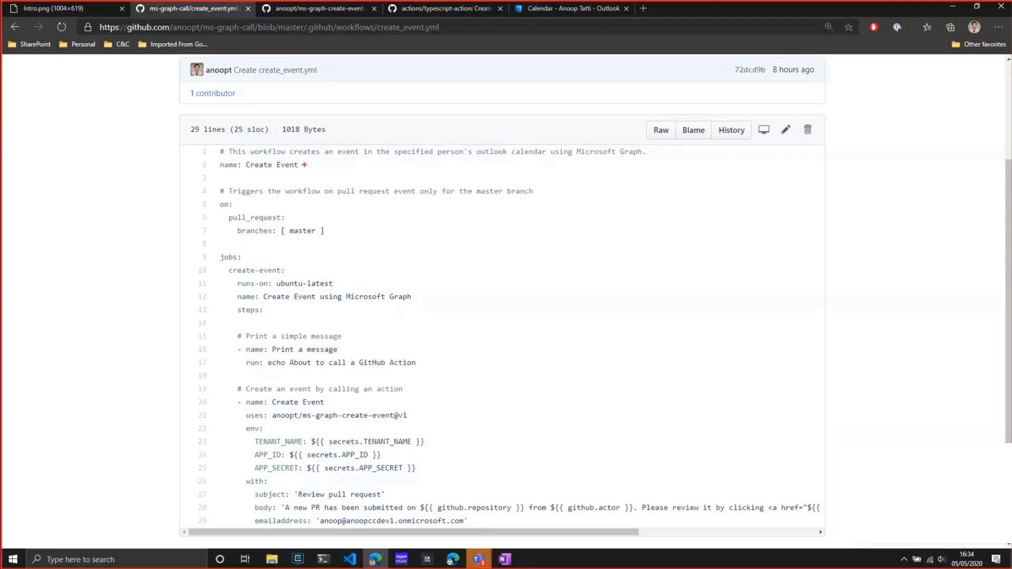
left_click_drag(304, 161, 384, 145)
left_click_drag(225, 211, 335, 243)
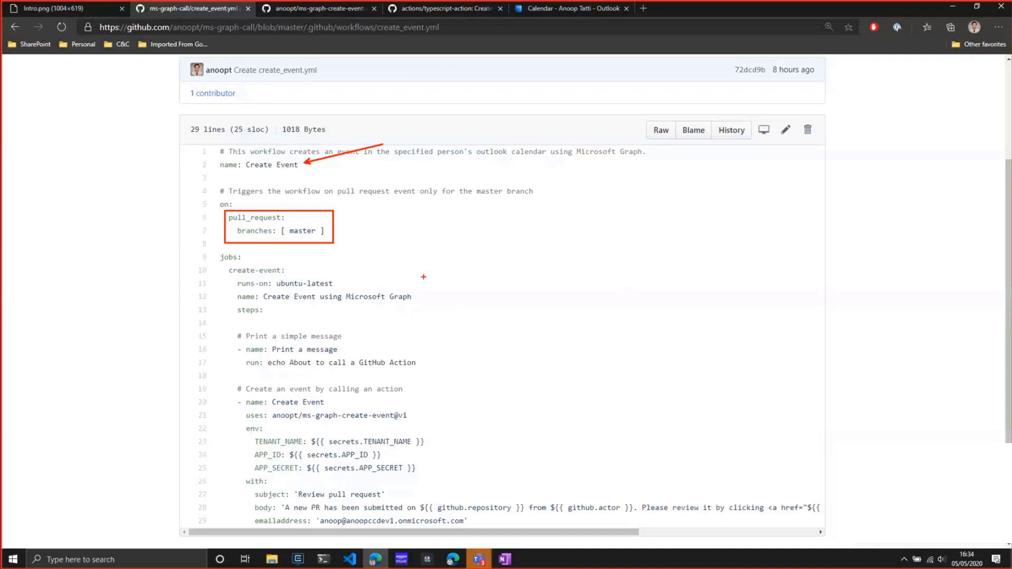
left_click_drag(290, 271, 320, 262)
left_click_drag(338, 284, 371, 275)
mouse_move(232, 330)
left_mouse_down()
mouse_move(278, 370)
mouse_move(427, 379)
left_mouse_up()
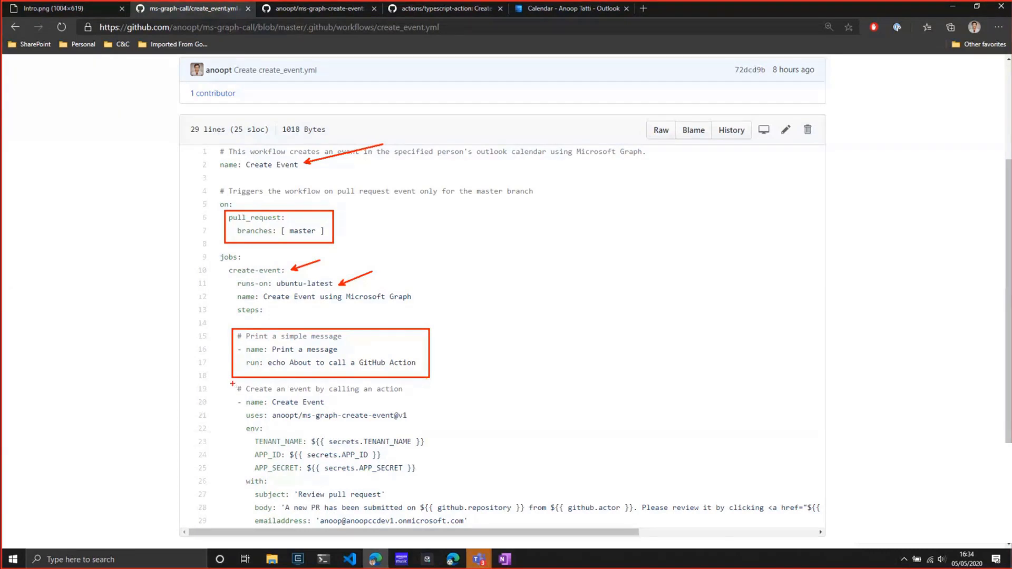
left_click_drag(232, 384, 481, 528)
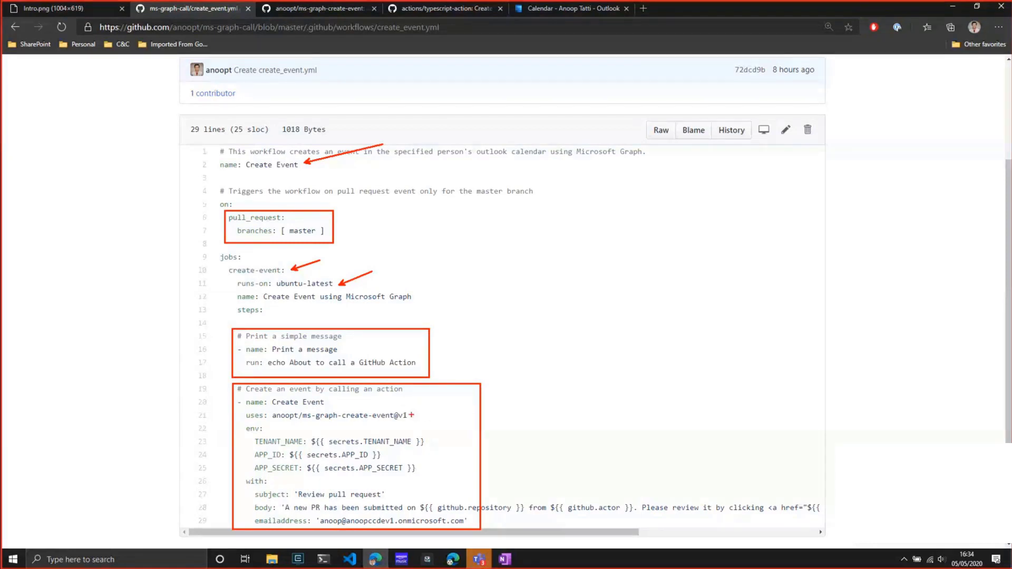
left_click_drag(411, 414, 456, 398)
left_click_drag(253, 435, 311, 527)
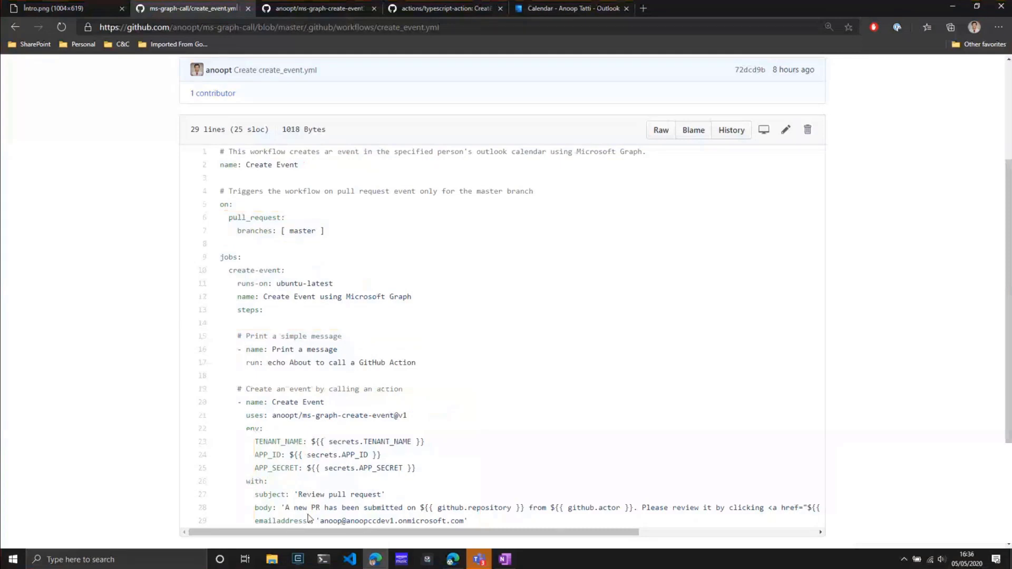
left_click_drag(253, 435, 313, 524)
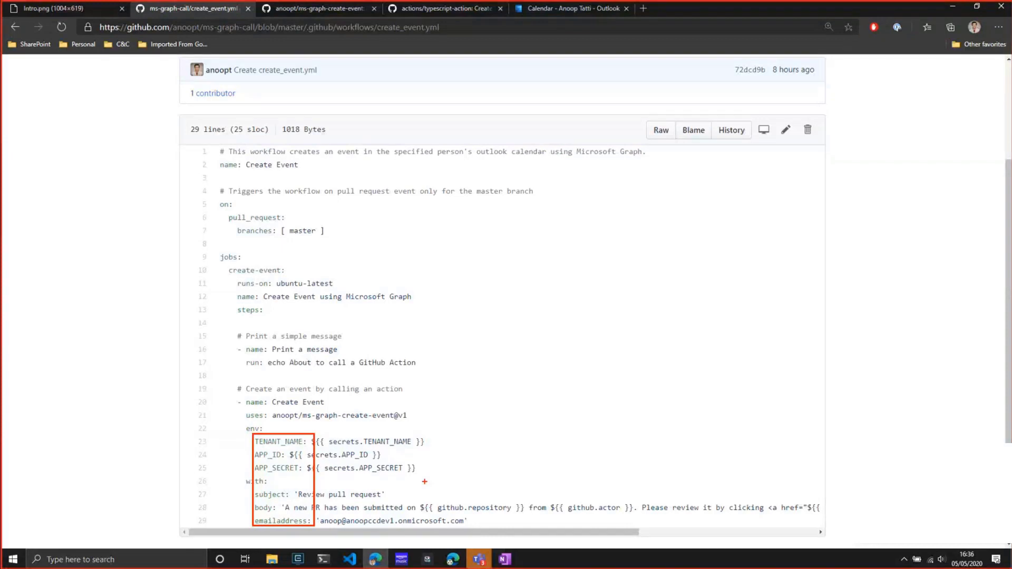
key("Escape")
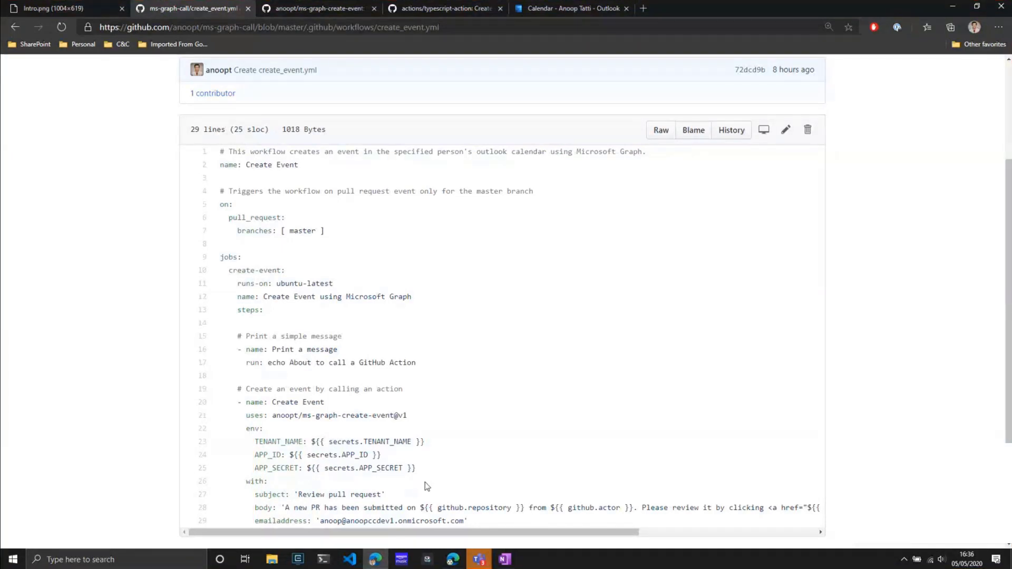
scroll(425, 486, "up", 2)
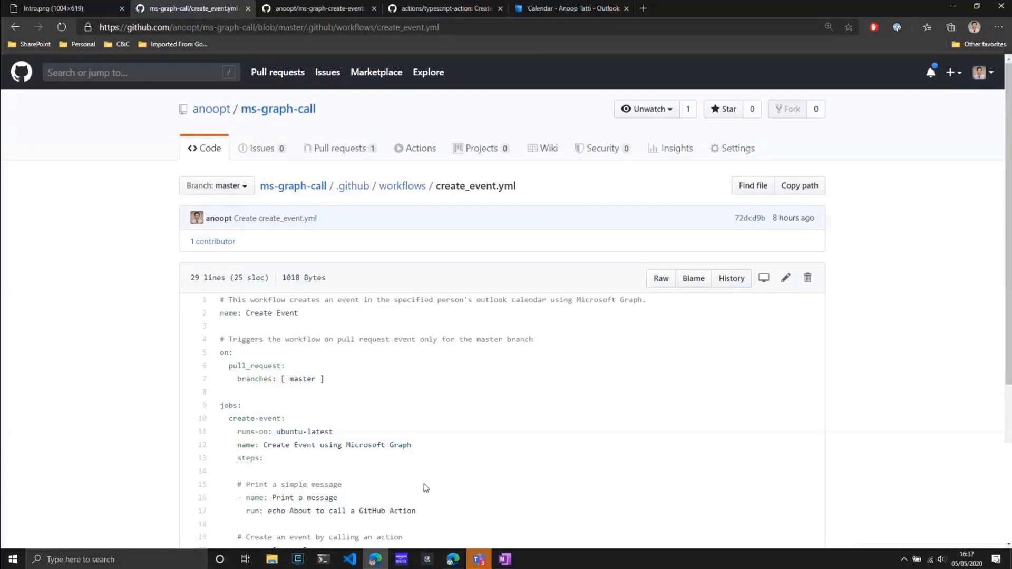
Step: Open the latest Create Event run's job log and expand its Print a message and Create Event steps
left_click(420, 156)
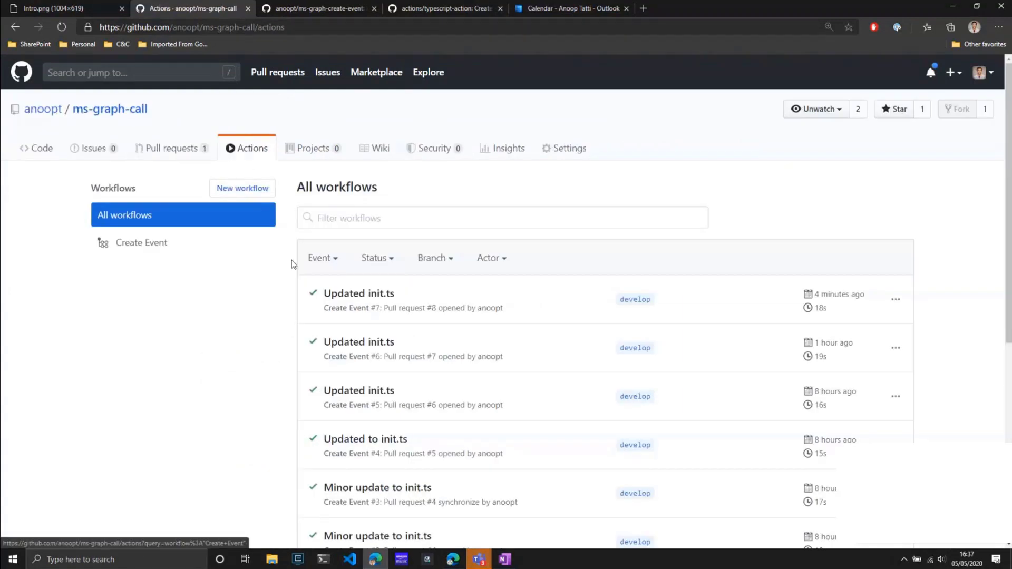
left_click(384, 295)
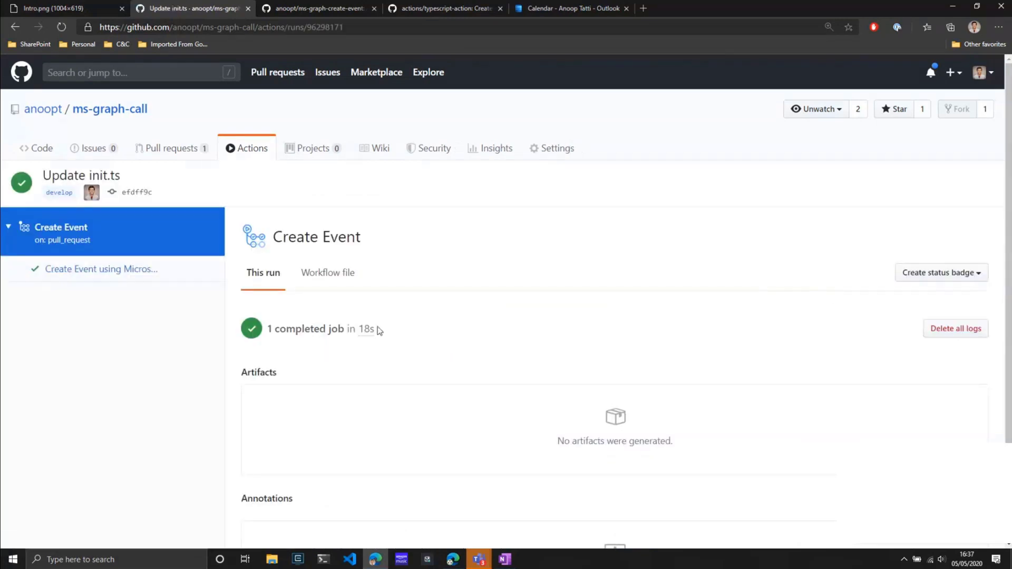
left_click(119, 271)
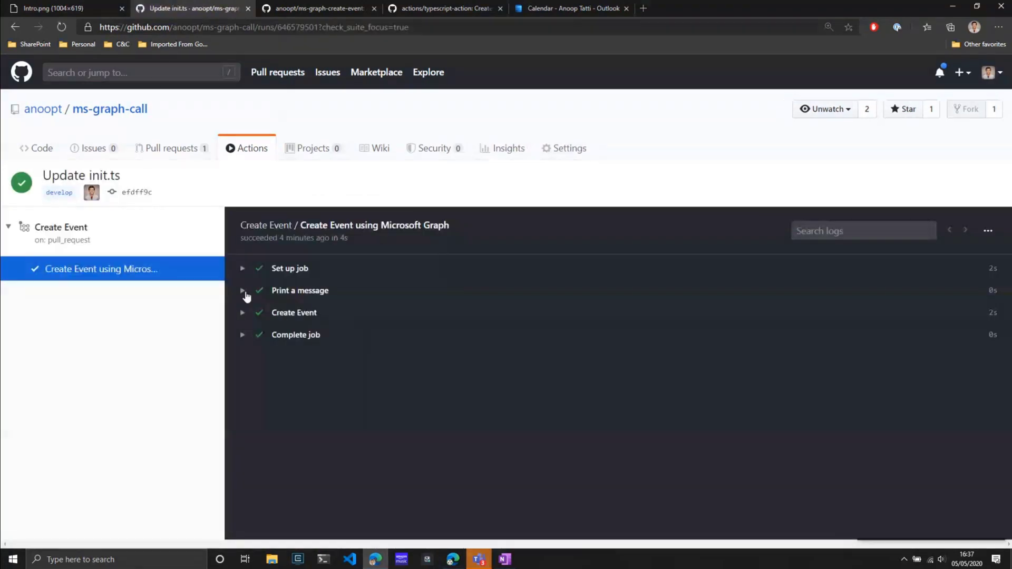
left_click(244, 292)
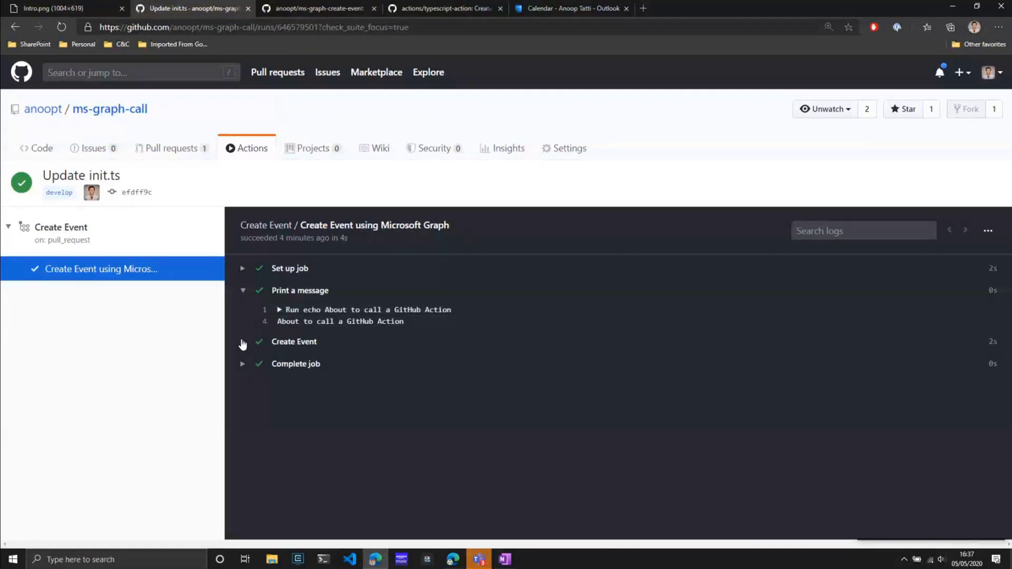
left_click(244, 344)
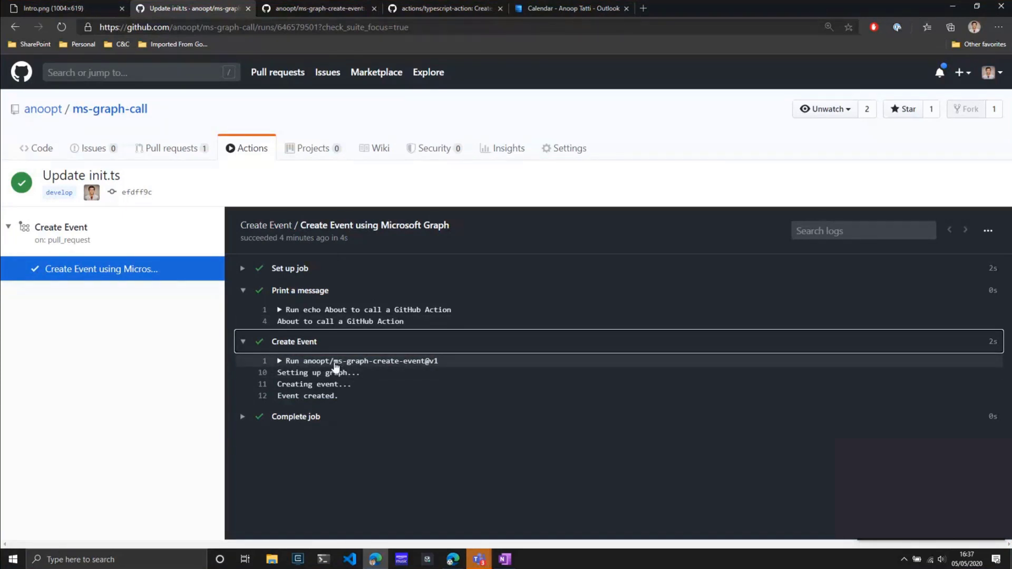
Step: Go to the ms-graph-create-event repository and enter its src folder
left_click(324, 9)
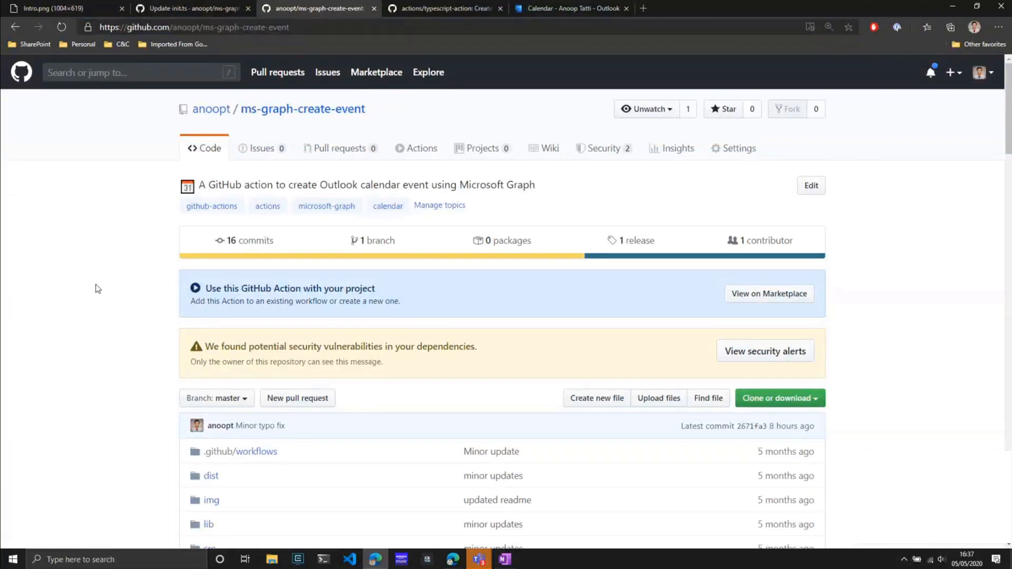
scroll(91, 289, "down", 1)
scroll(96, 289, "down", 1)
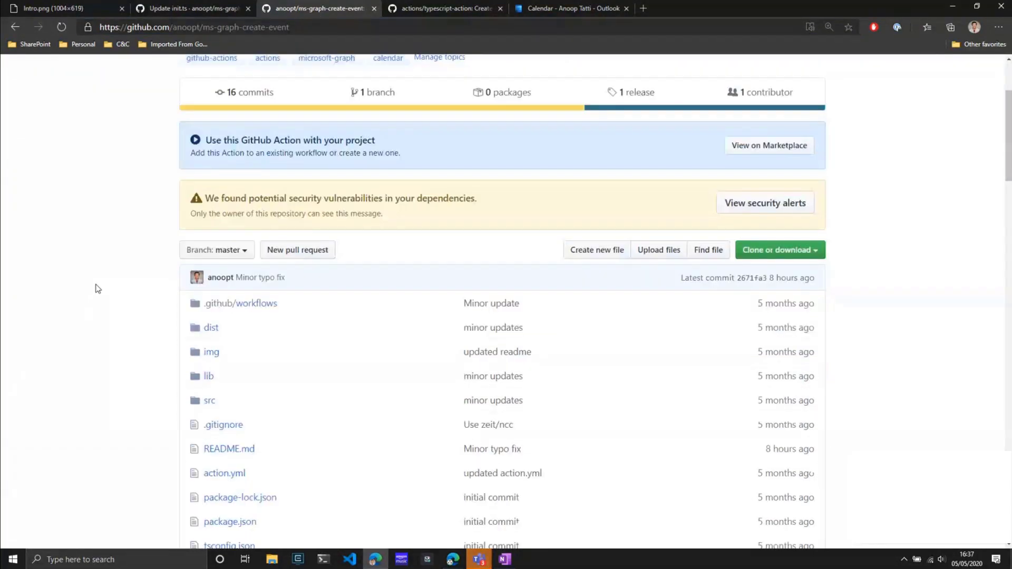
scroll(96, 289, "down", 1)
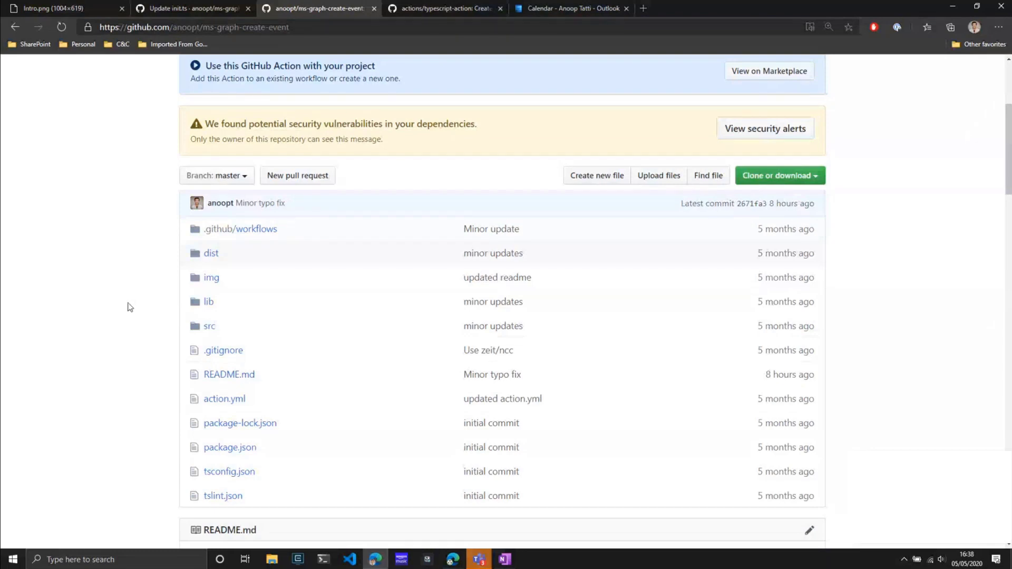
left_click(207, 331)
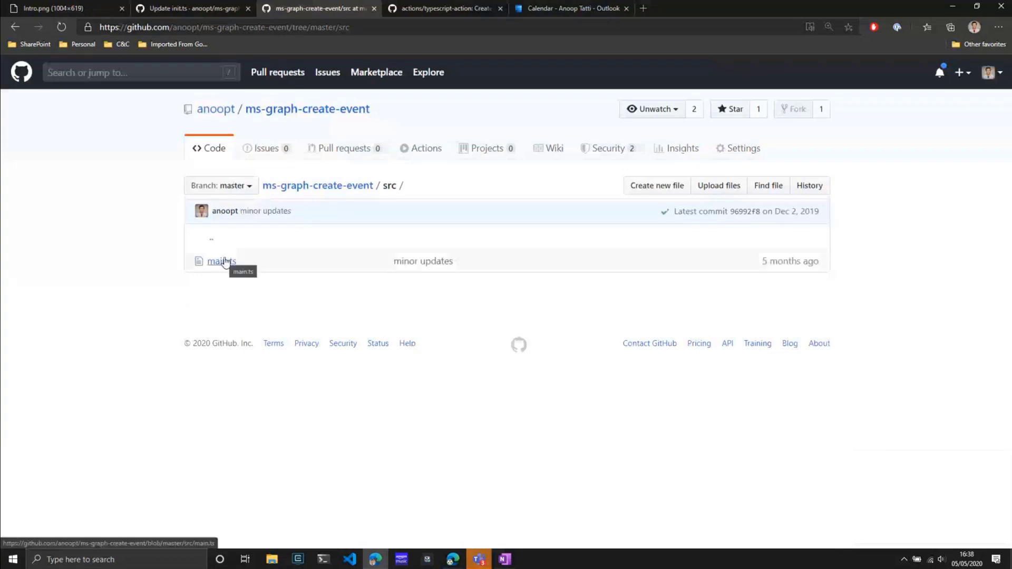
Step: Open main.ts and outline its four import lines and the credential and input lines 9–18
left_click(222, 261)
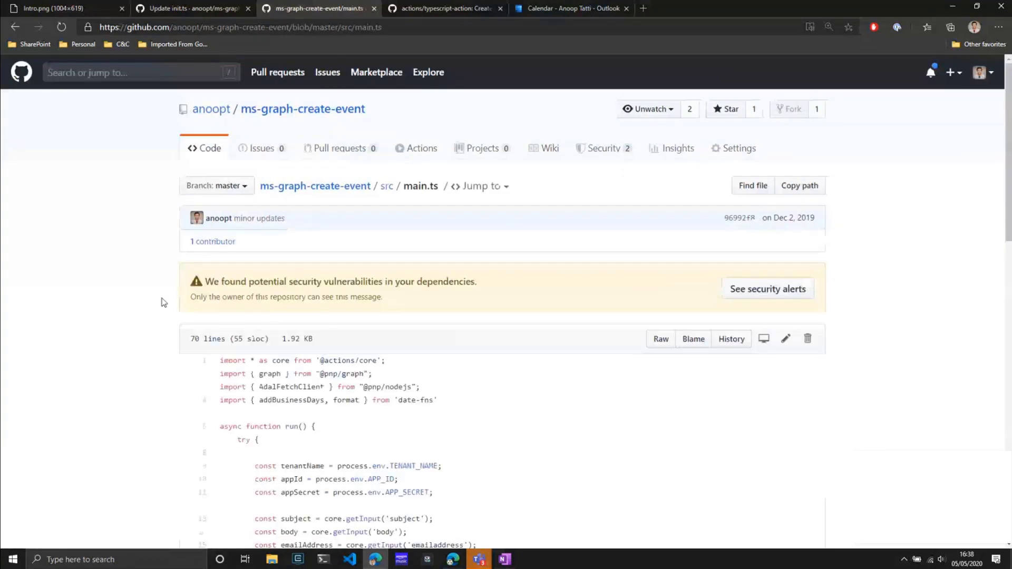
scroll(162, 303, "down", 1)
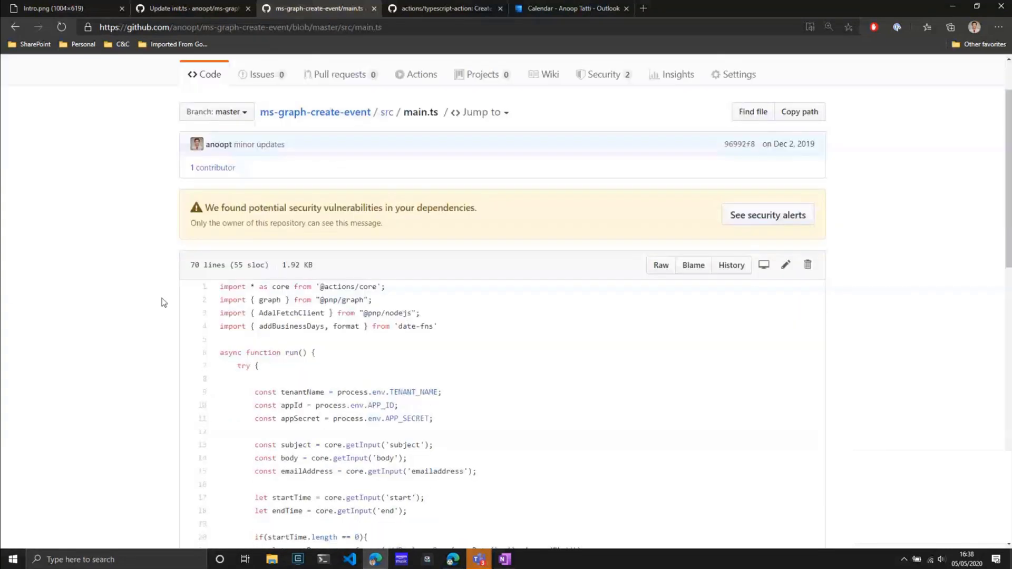
scroll(162, 303, "down", 2)
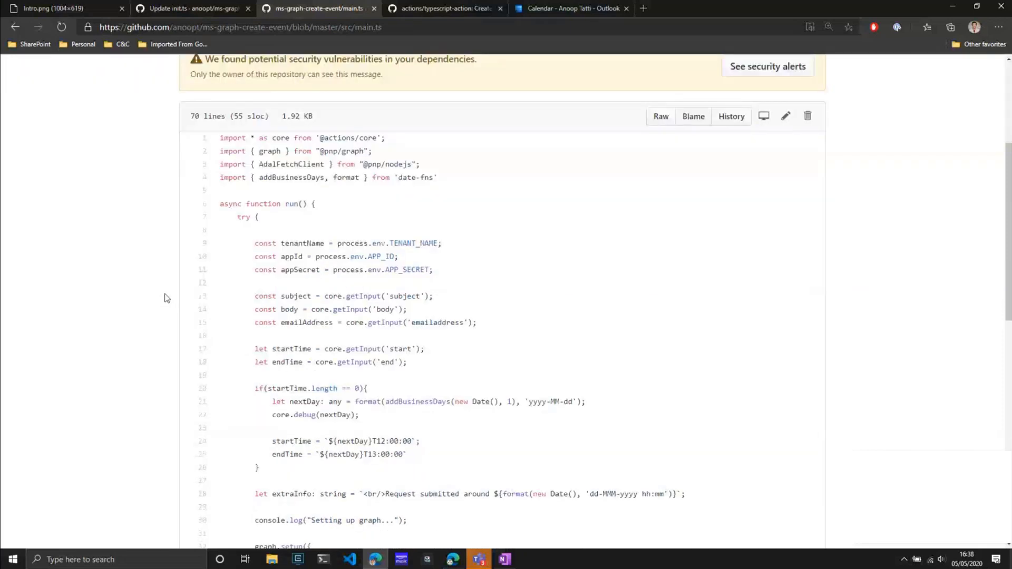
scroll(205, 270, "down", 1)
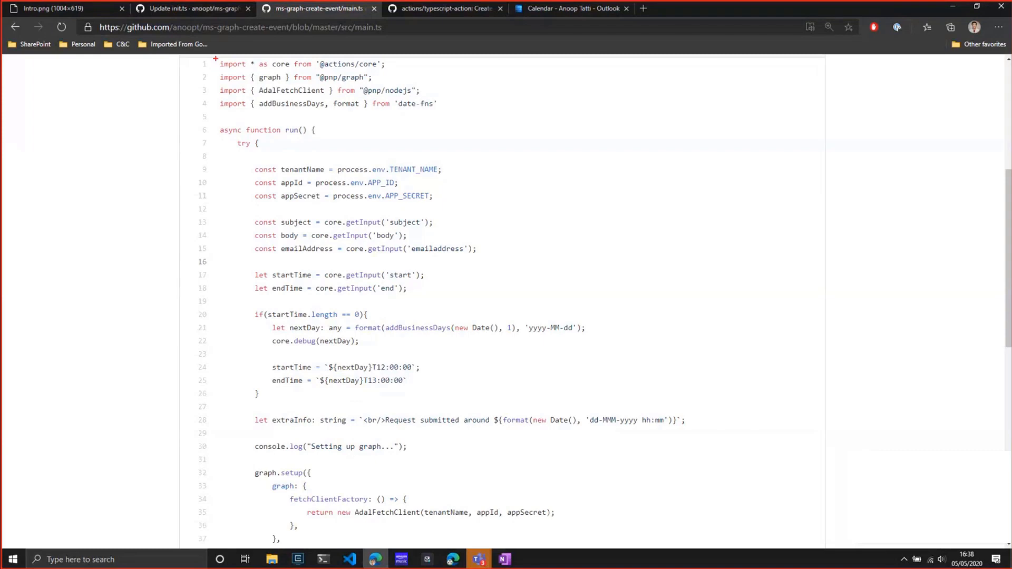
left_click_drag(214, 59, 448, 110)
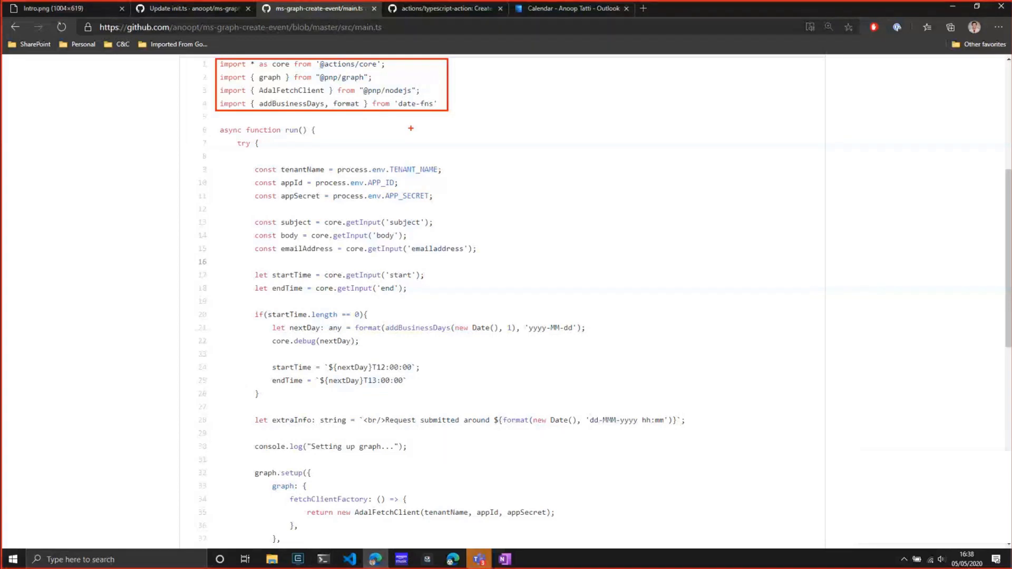
mouse_move(247, 158)
left_mouse_down()
mouse_move(407, 305)
mouse_move(480, 301)
left_mouse_up()
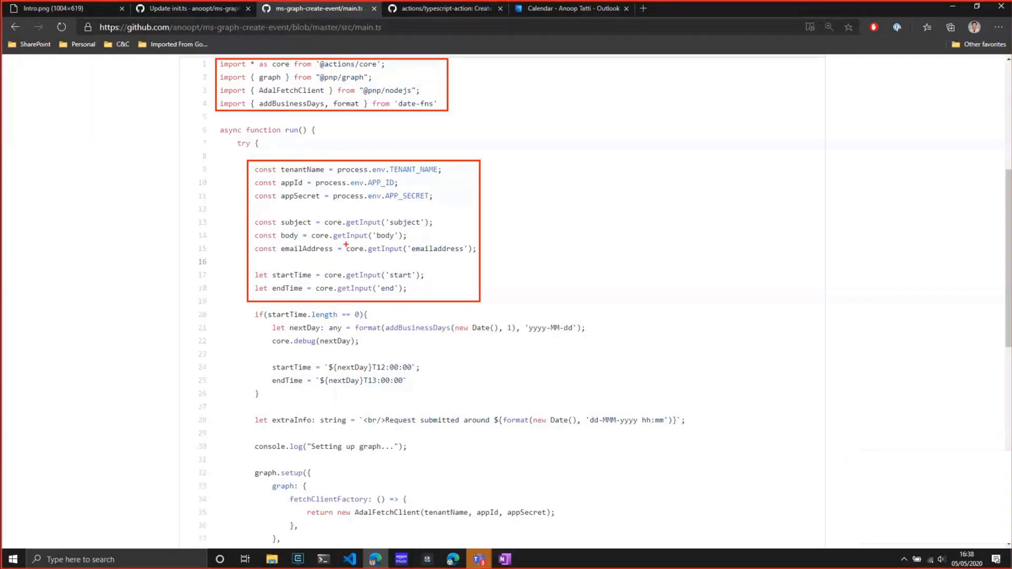
scroll(328, 218, "down", 1)
scroll(327, 218, "down", 1)
scroll(328, 213, "down", 1)
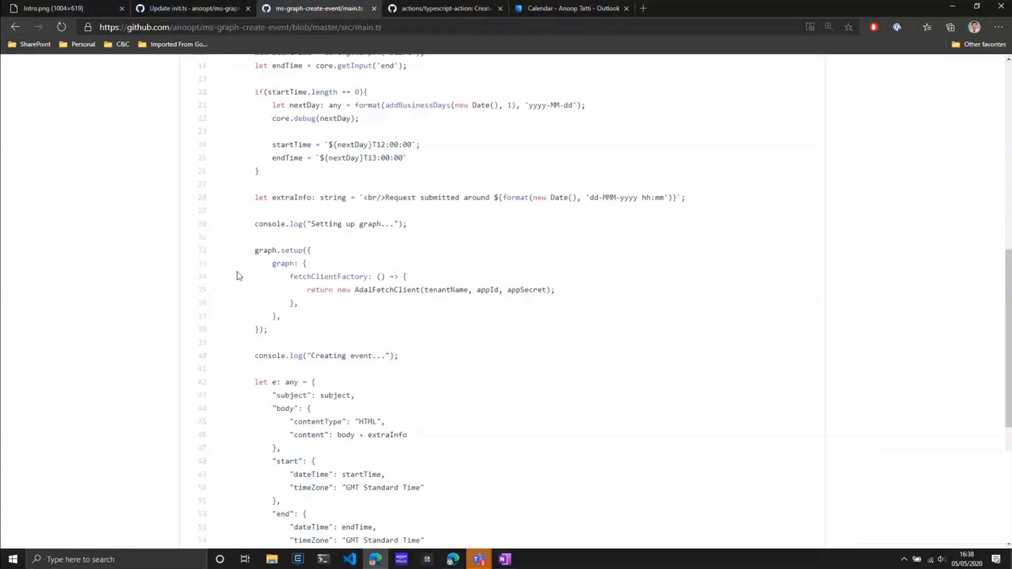
key("ctrl+2")
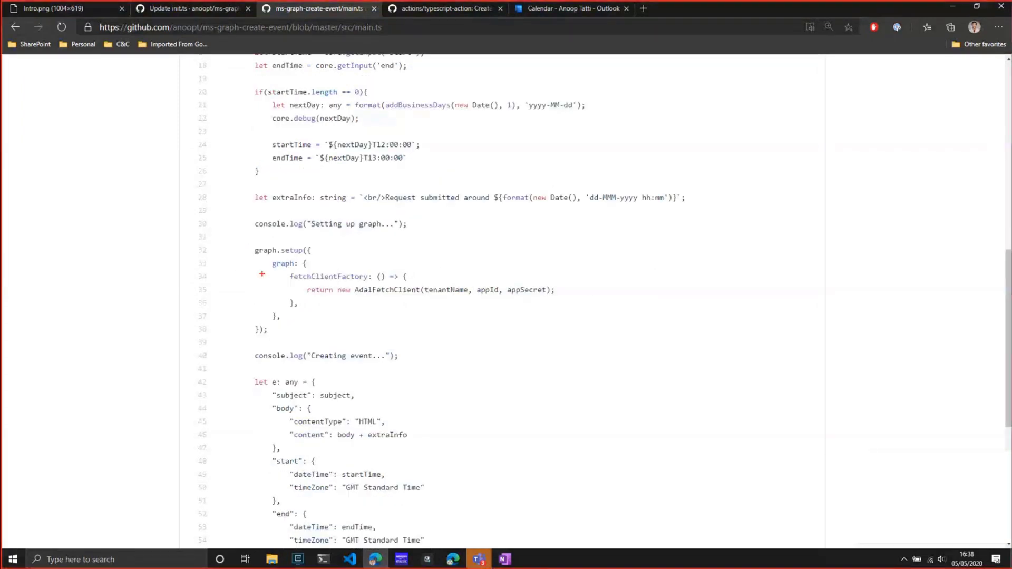
left_click_drag(239, 238, 574, 340)
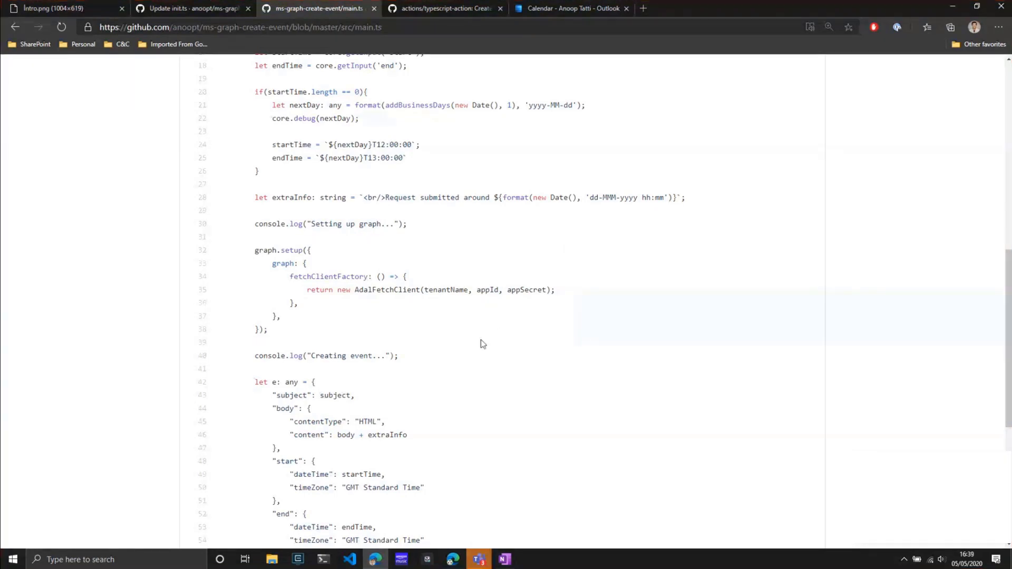
scroll(475, 344, "down", 1)
scroll(467, 344, "down", 1)
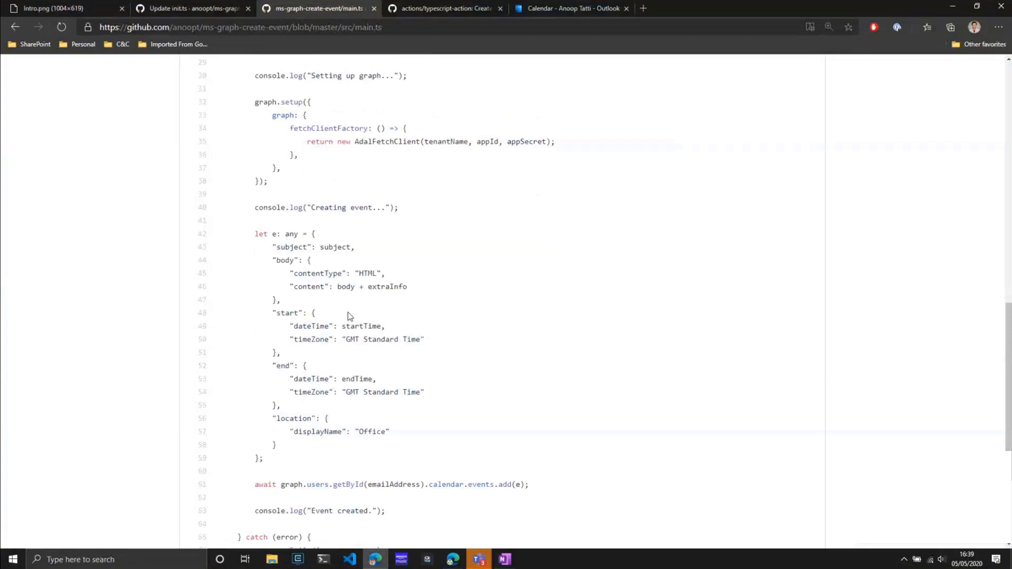
scroll(344, 314, "down", 1)
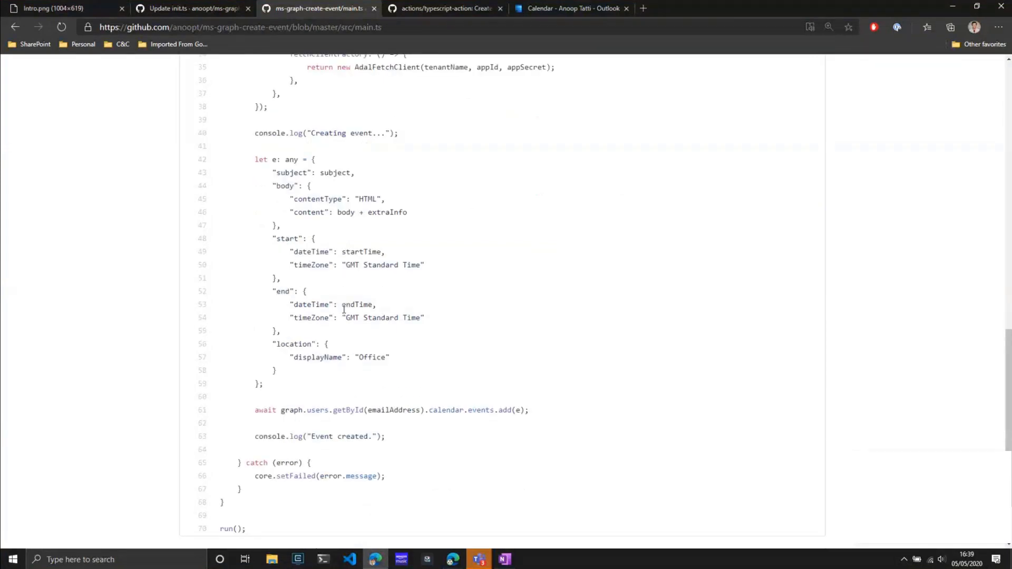
mouse_move(246, 146)
left_mouse_down()
mouse_move(493, 414)
mouse_move(500, 389)
left_mouse_up()
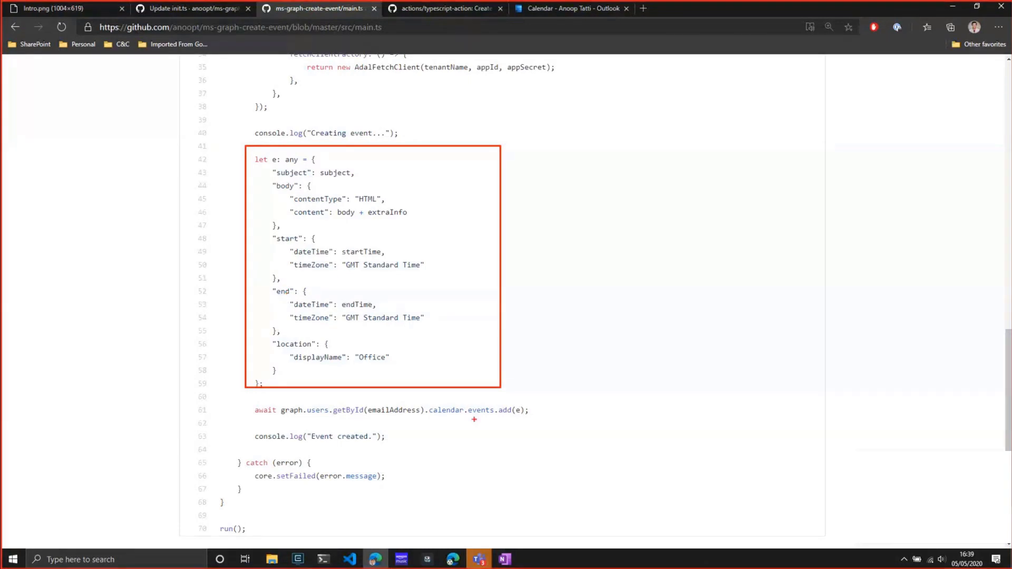
left_click_drag(429, 405, 536, 417)
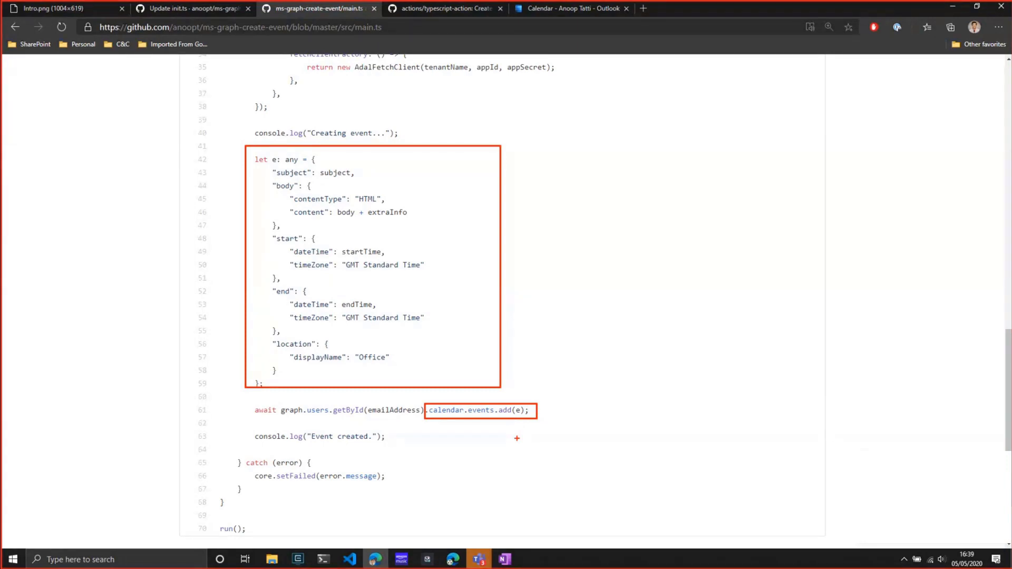
scroll(517, 439, "up", 6)
scroll(517, 439, "up", 4)
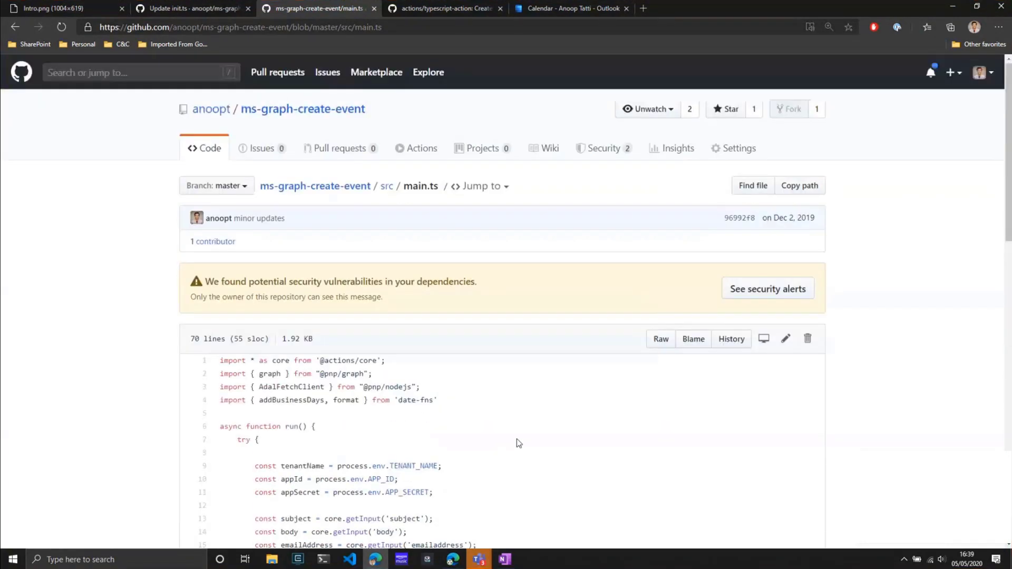
Step: View the ms-graph-create-event dist folder, then return to the repository root file list
left_click(334, 187)
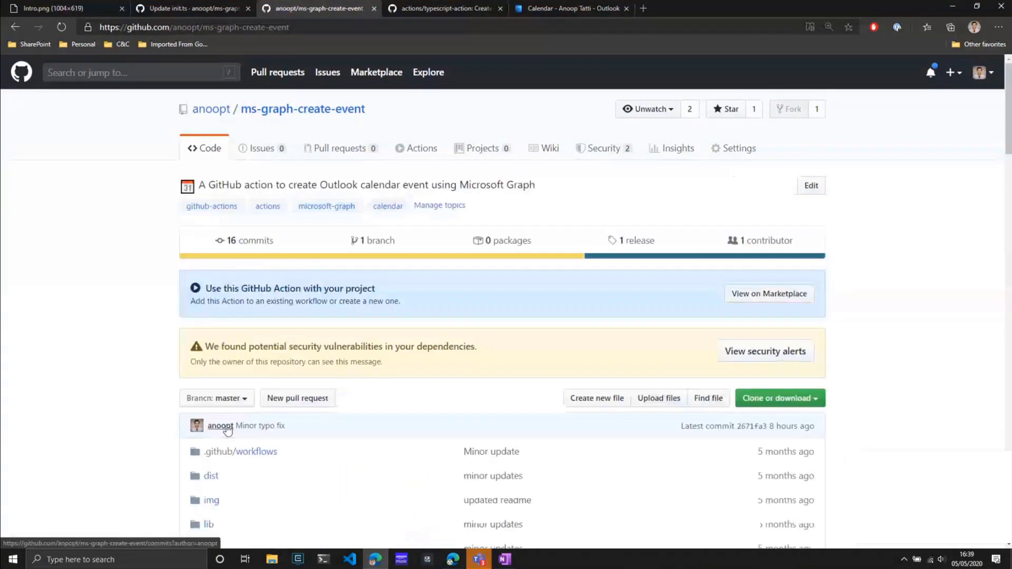
scroll(227, 429, "down", 1)
left_click(211, 402)
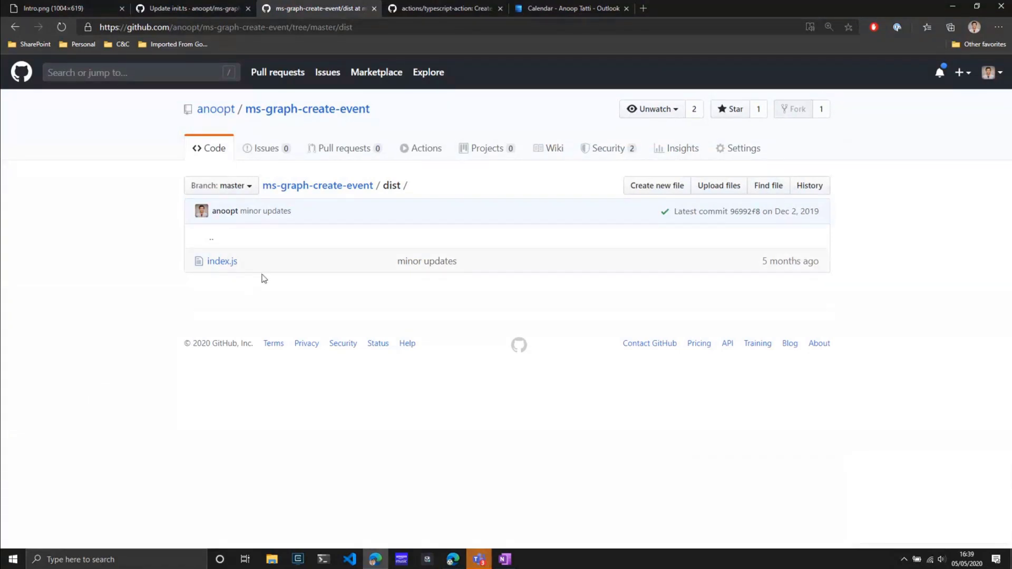
left_click(333, 195)
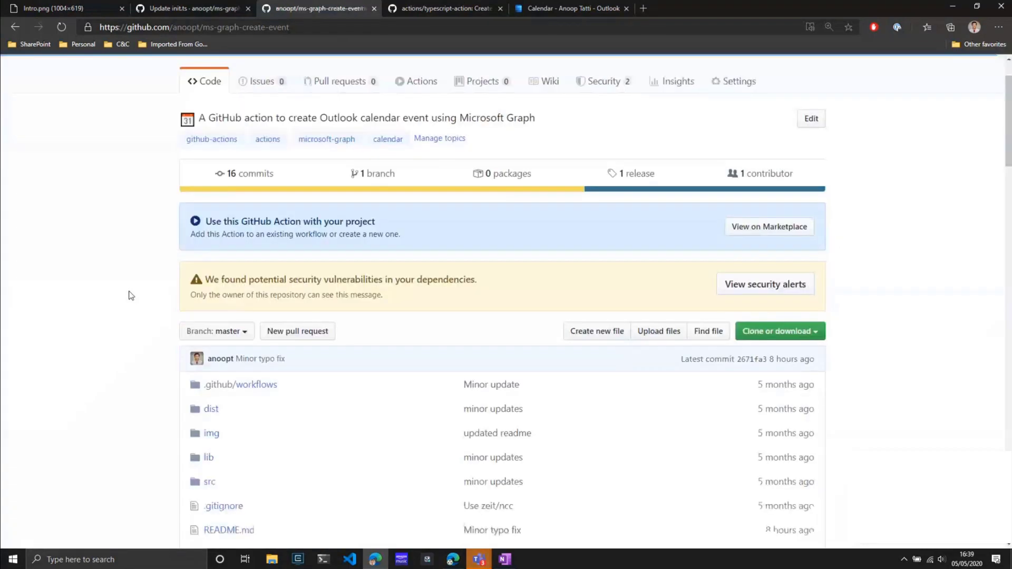
scroll(131, 296, "down", 3)
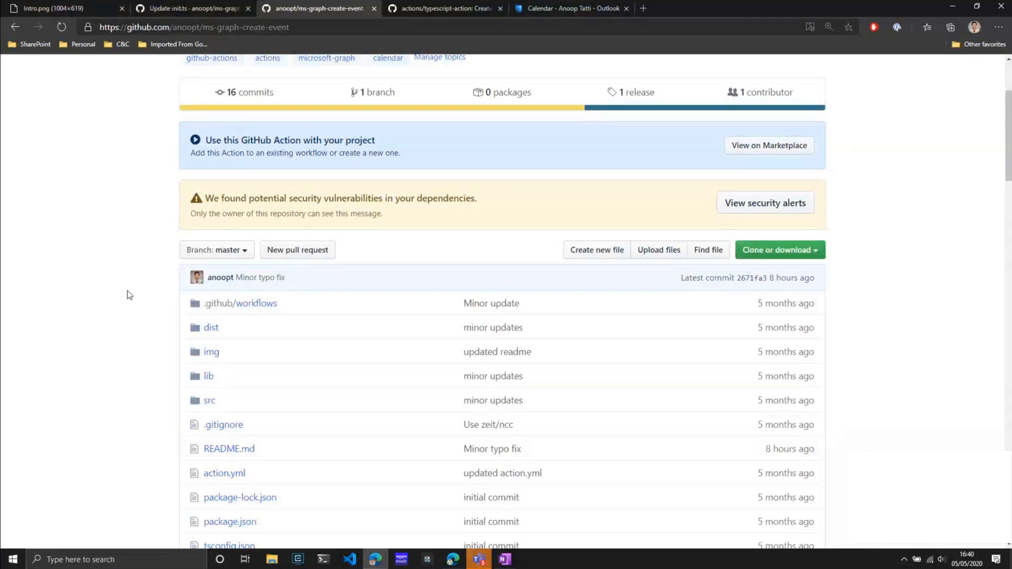
scroll(130, 295, "down", 1)
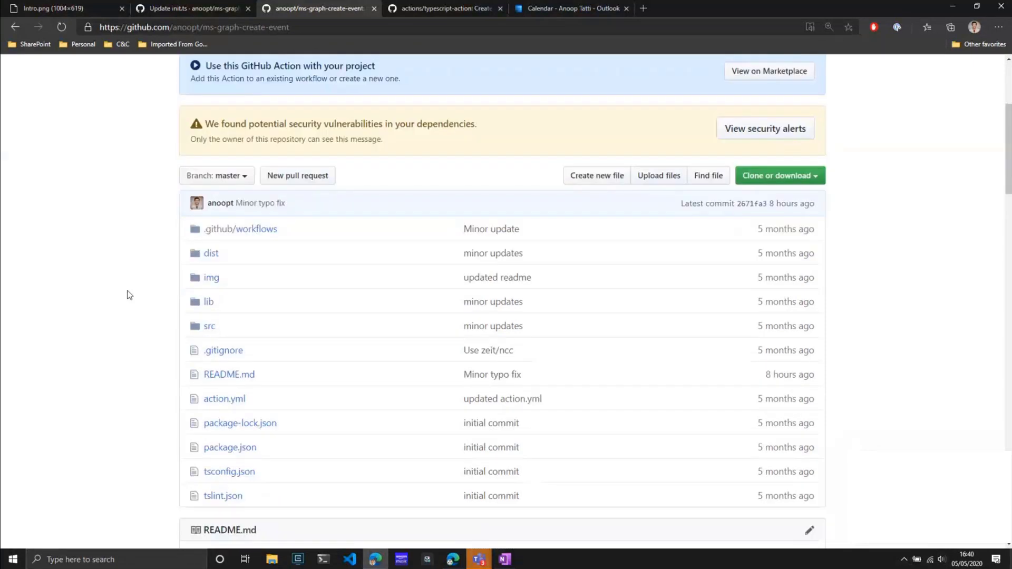
Step: Open action.yml and annotate its name, description and branding section
left_click(223, 401)
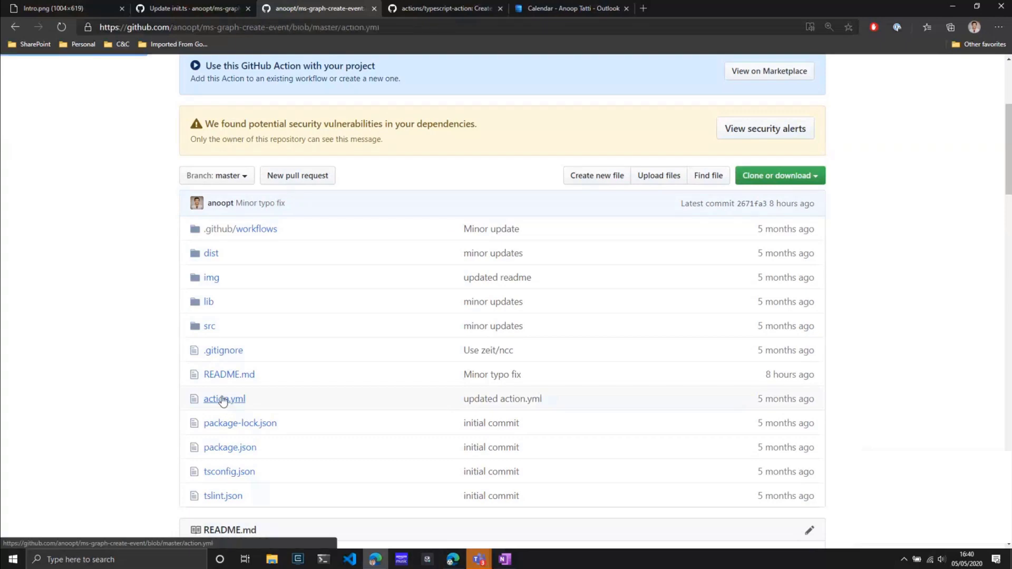
scroll(114, 350, "down", 2)
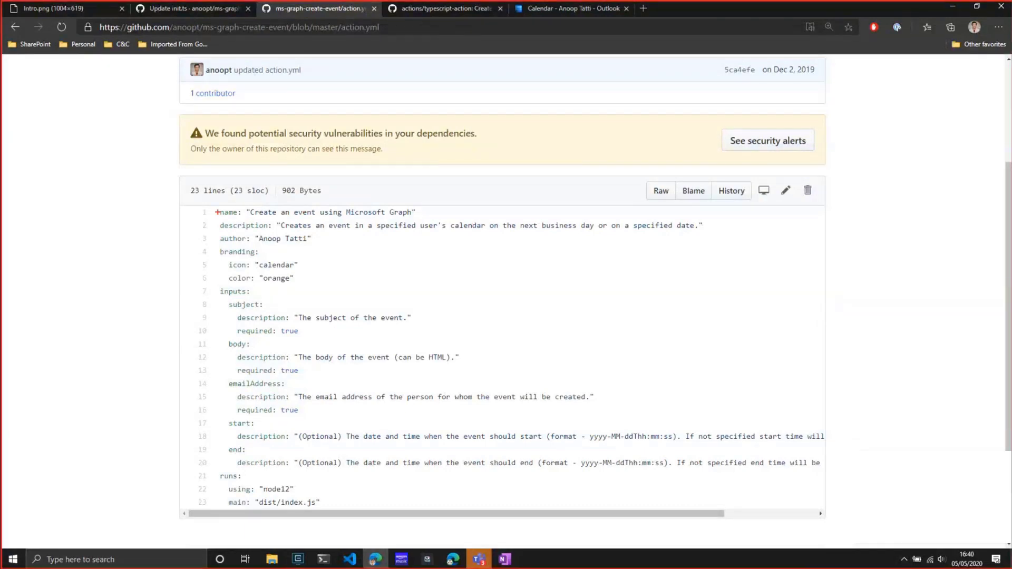
left_click_drag(428, 211, 454, 202)
left_click_drag(612, 213, 650, 206)
left_click_drag(220, 249, 305, 276)
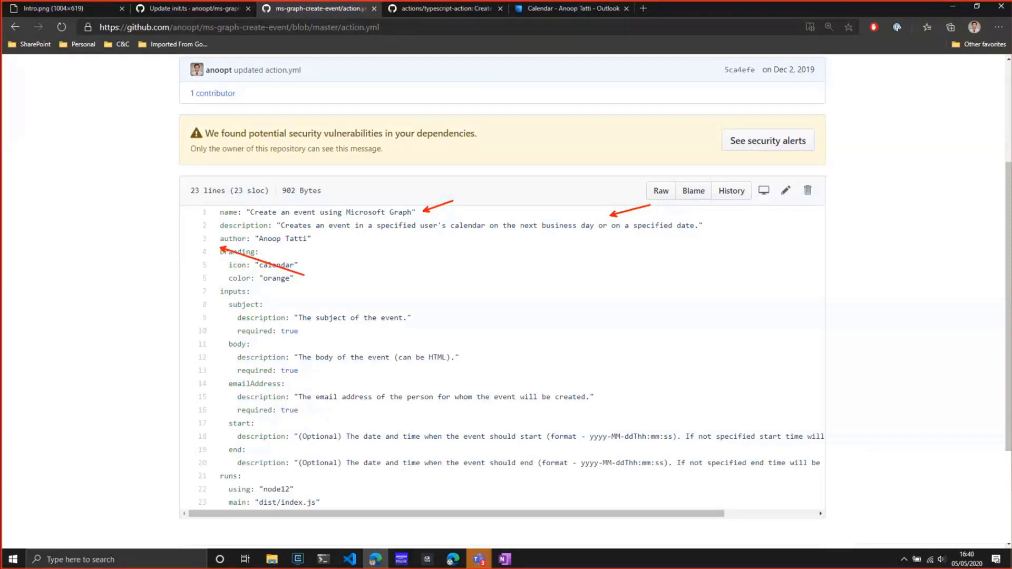
key("e")
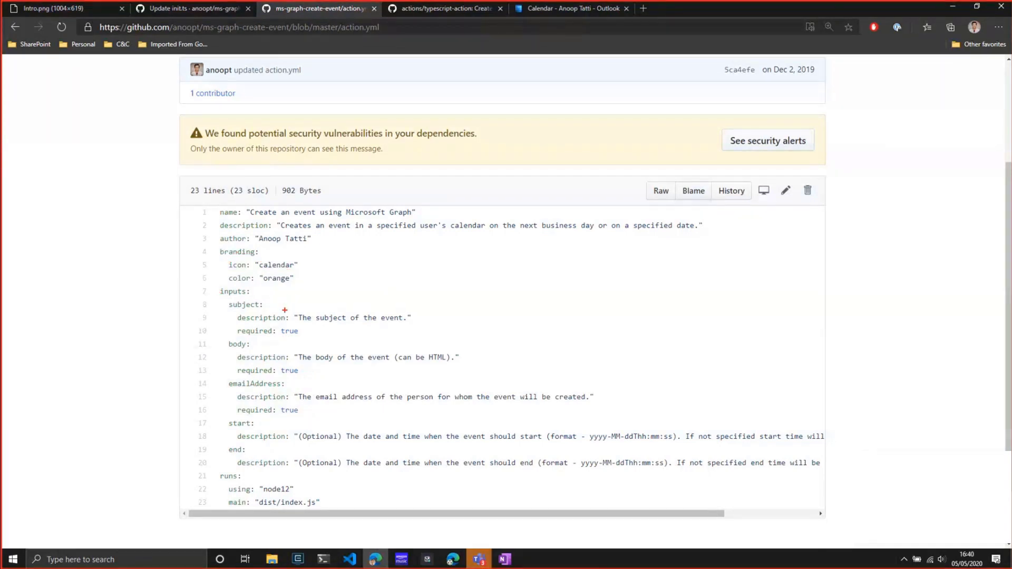
Step: Annotate the required subject input and the node12 runs settings on lines 22–23
left_click_drag(267, 305, 316, 290)
left_click_drag(254, 345, 324, 332)
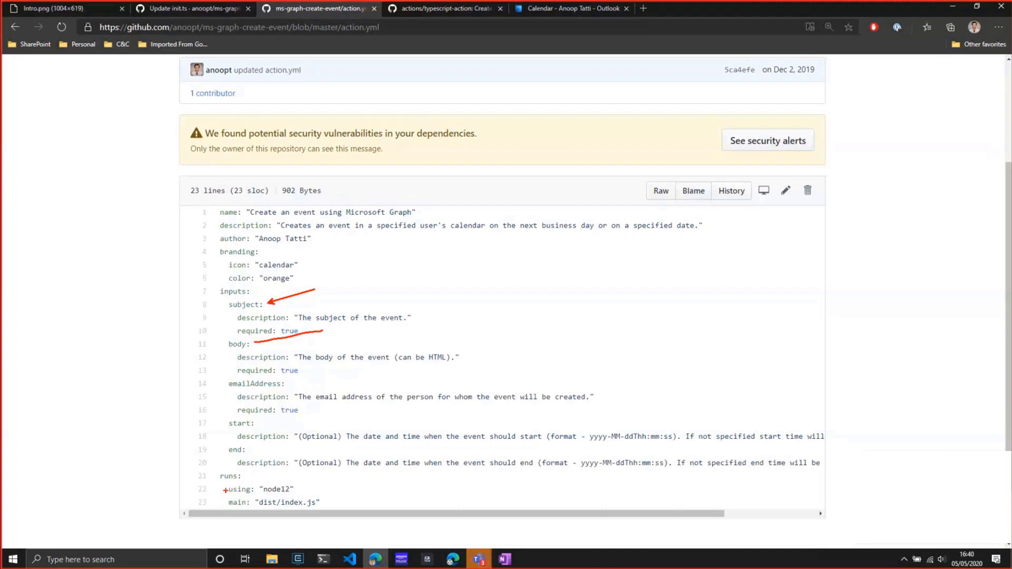
left_click_drag(223, 483, 333, 510)
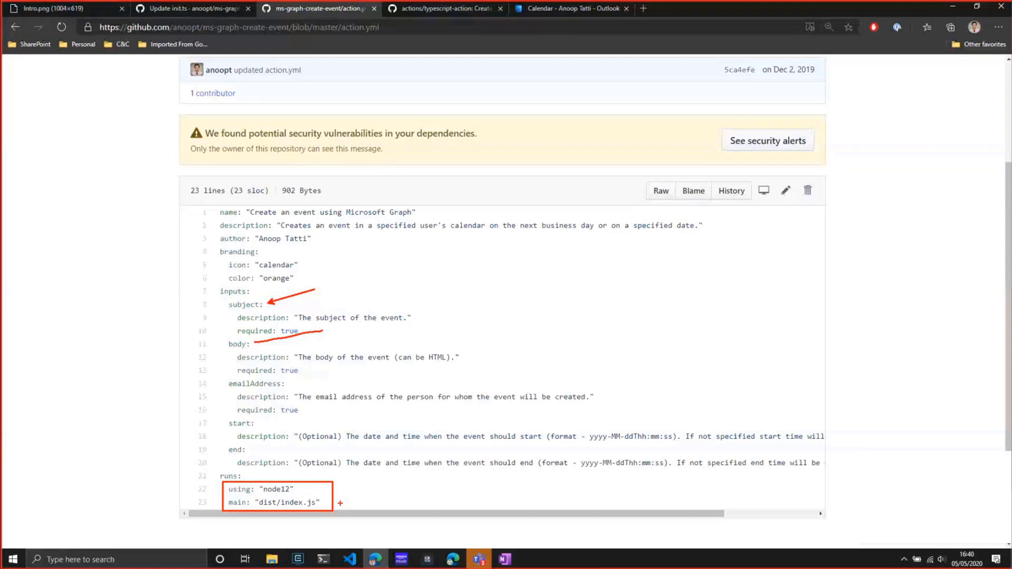
key("Escape")
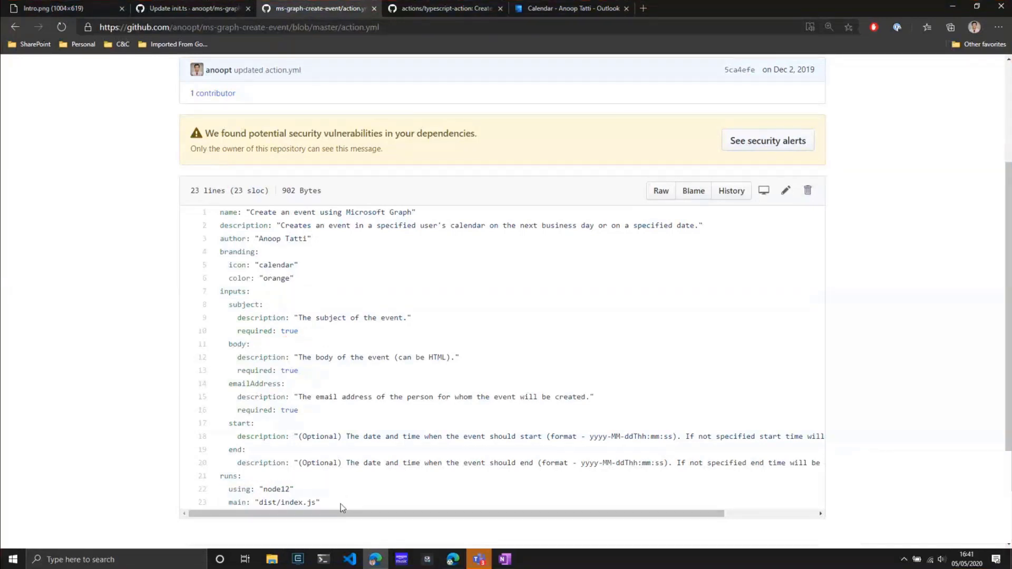
scroll(342, 504, "up", 2)
Step: Return to the ms-graph-create-event repository's main page
left_click(315, 186)
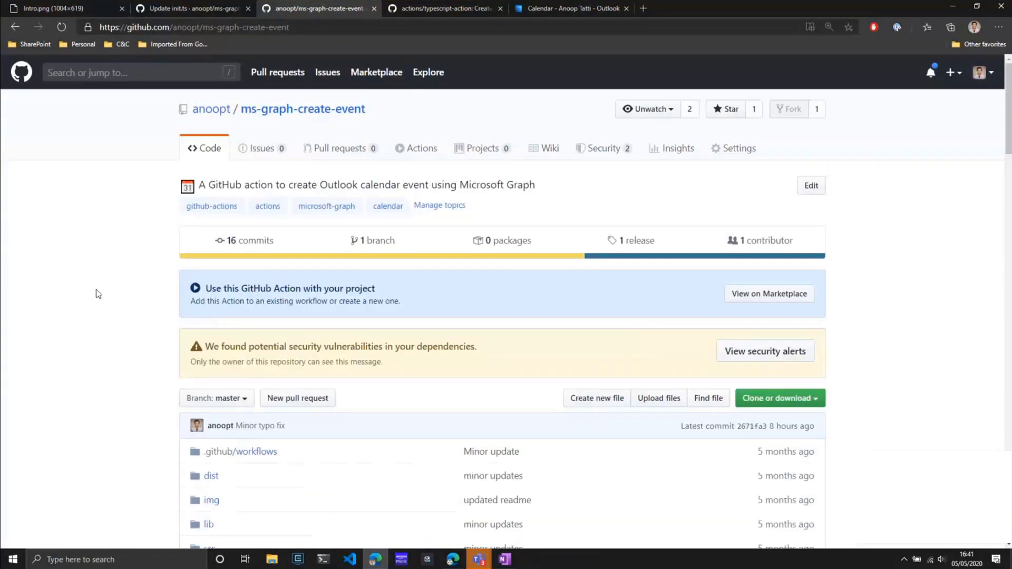
scroll(97, 295, "down", 4)
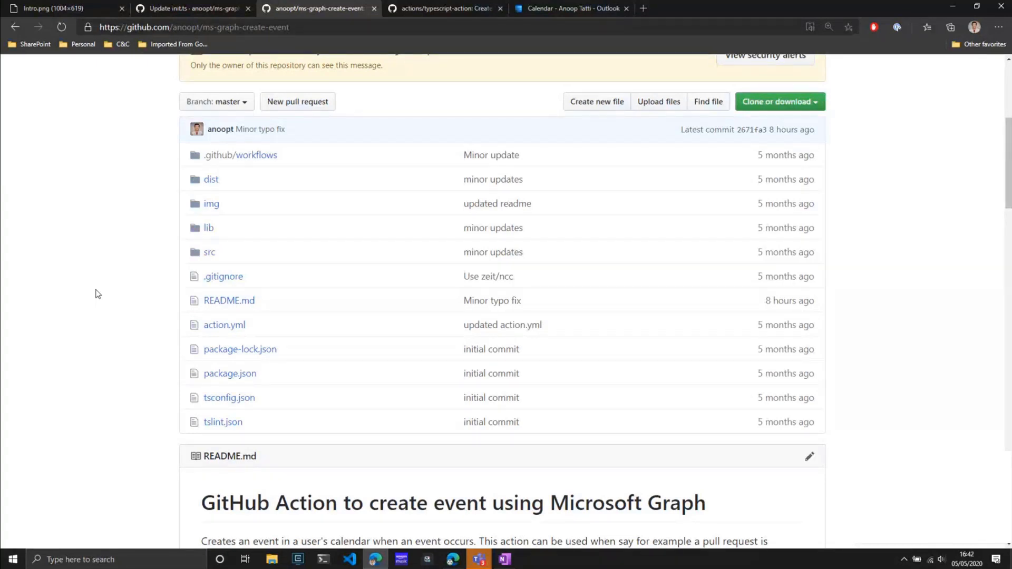
scroll(352, 170, "up", 1)
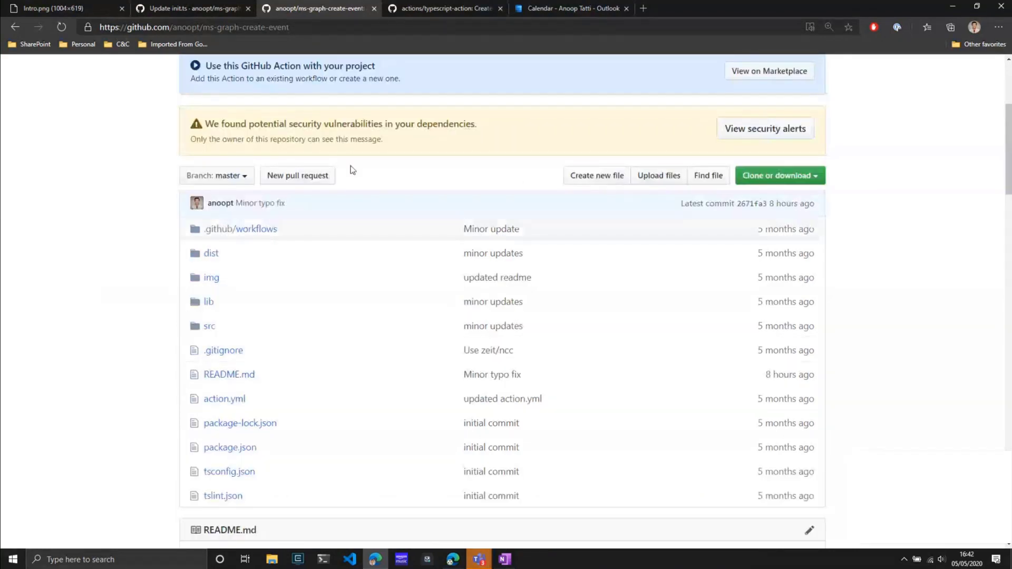
scroll(352, 171, "down", 1)
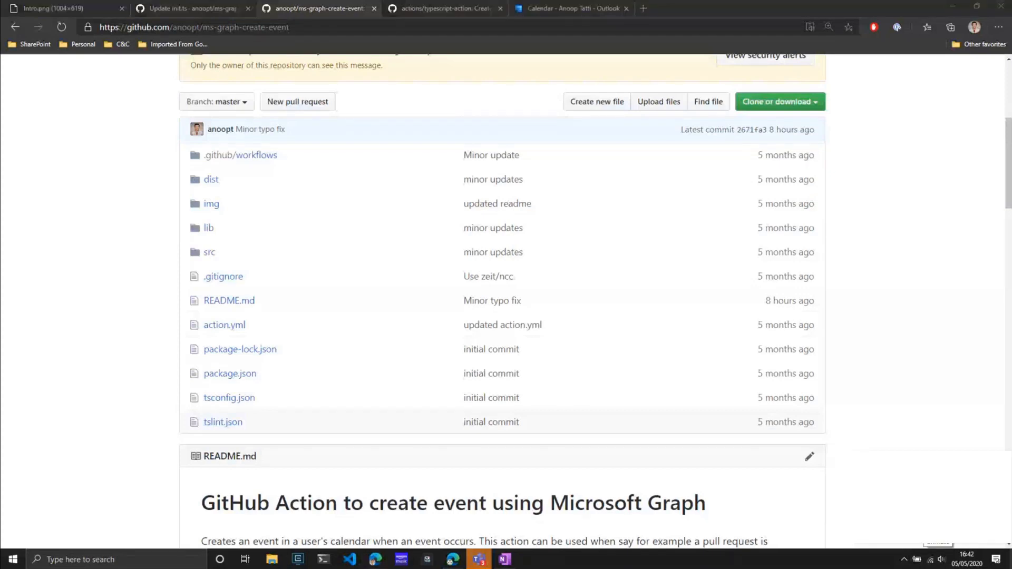
Step: In the typescript-action template tab, highlight 'typescript-action' in the page address
key("ctrl+Tab")
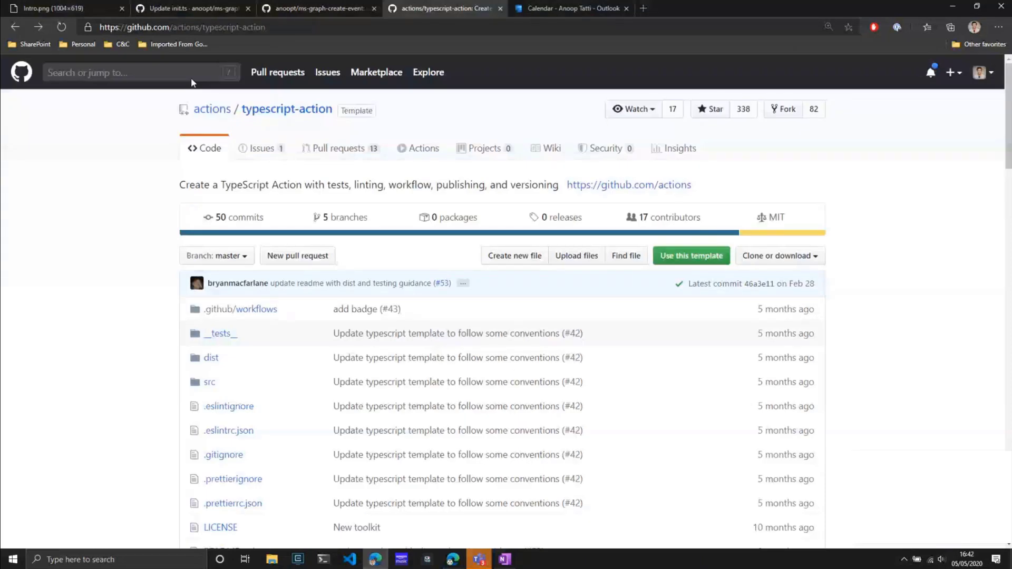
left_click_drag(203, 28, 285, 22)
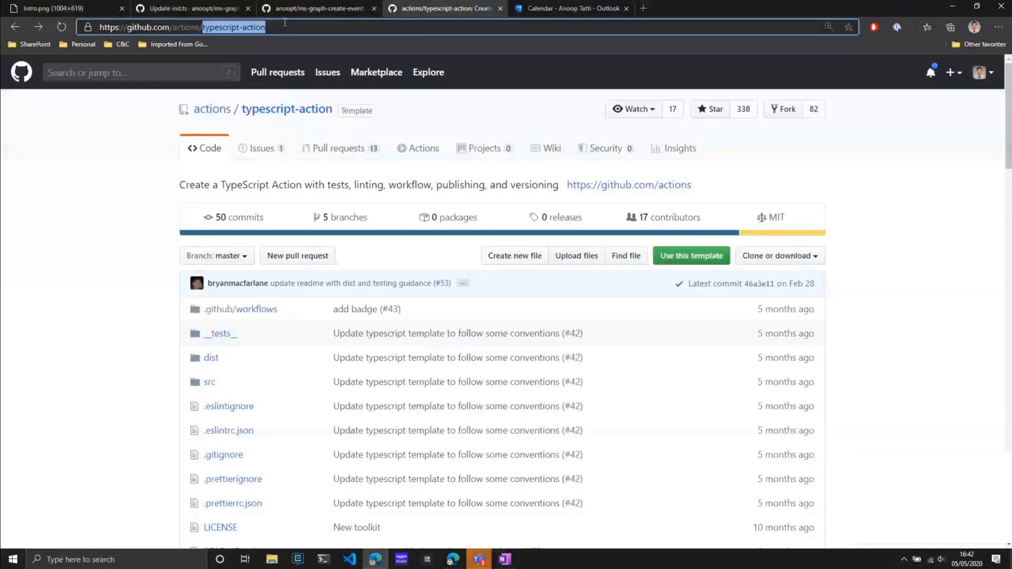
left_click(126, 276)
scroll(126, 277, "down", 2)
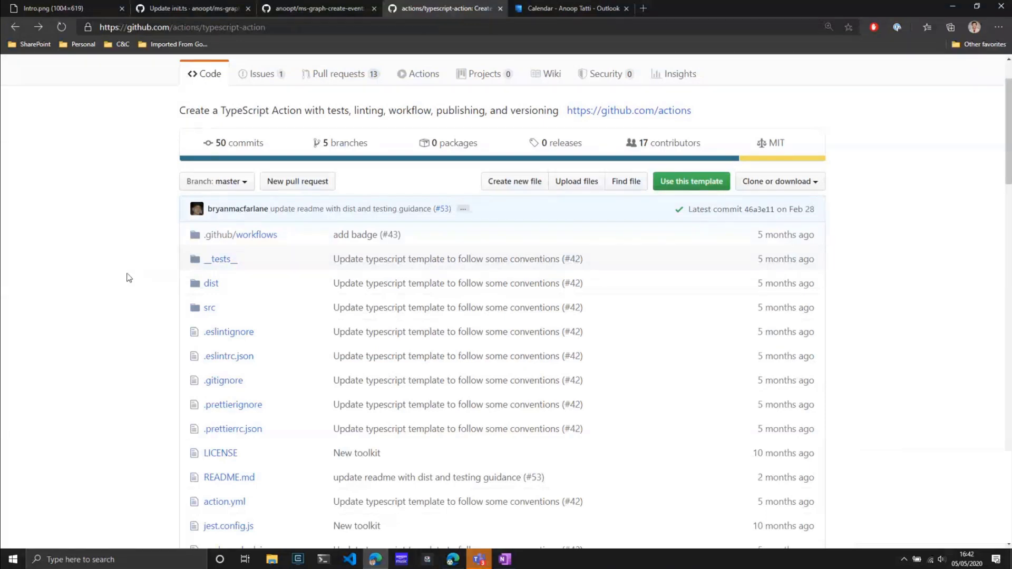
scroll(128, 277, "down", 2)
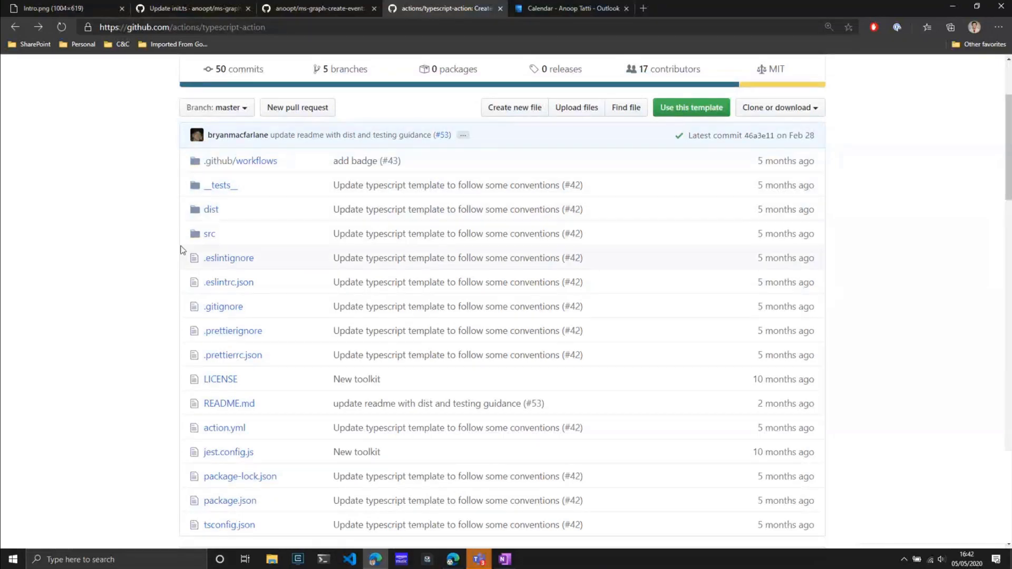
scroll(170, 269, "down", 2)
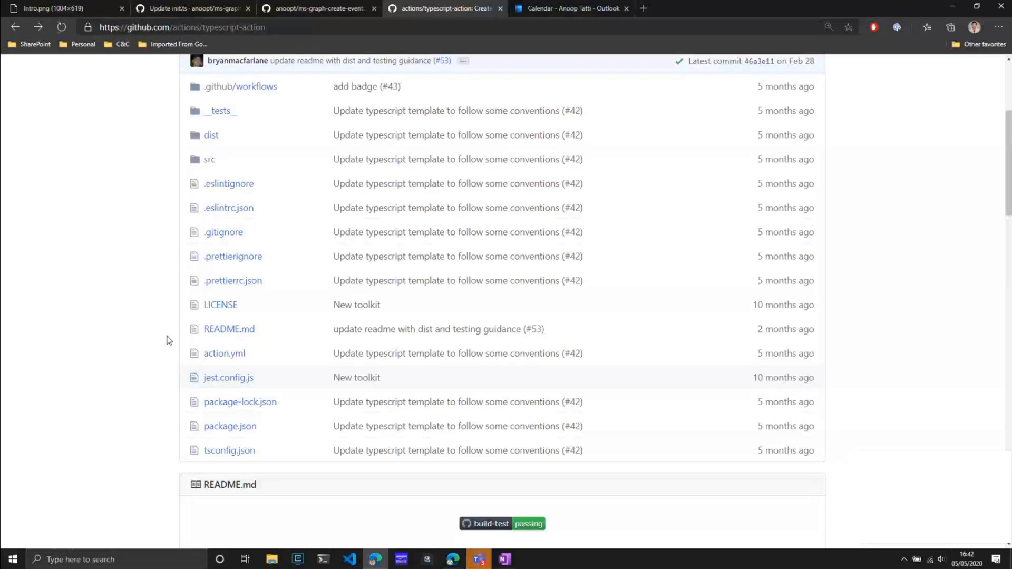
scroll(167, 340, "up", 1)
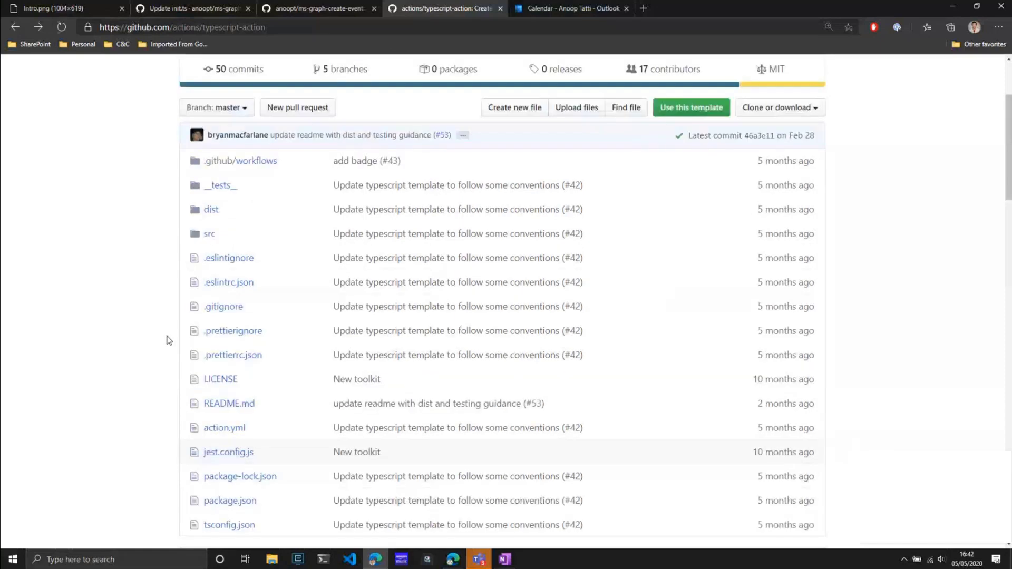
Step: Browse the template's src/main.ts and action.yml, then go back to the repository file list
left_click(211, 234)
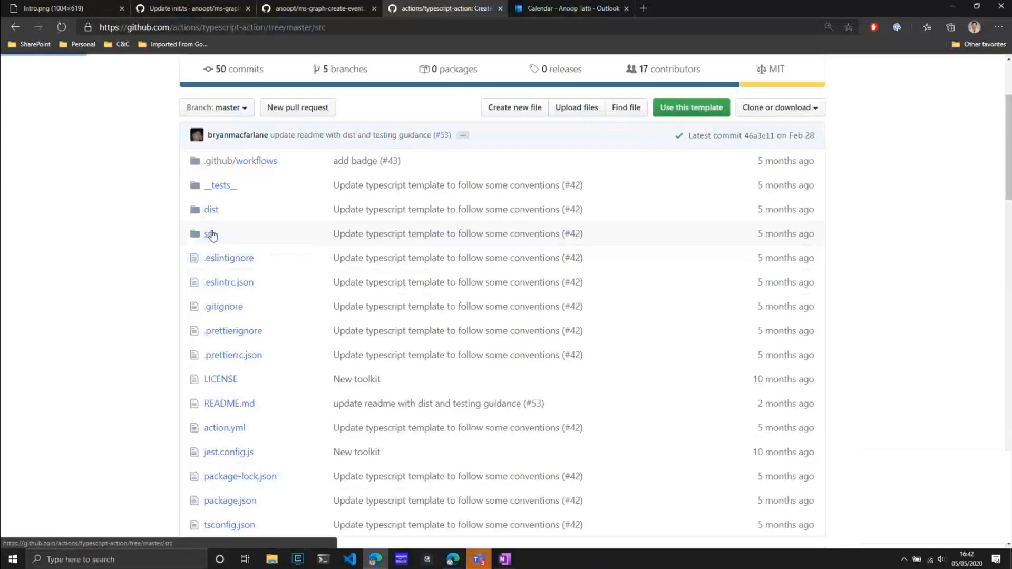
left_click(224, 261)
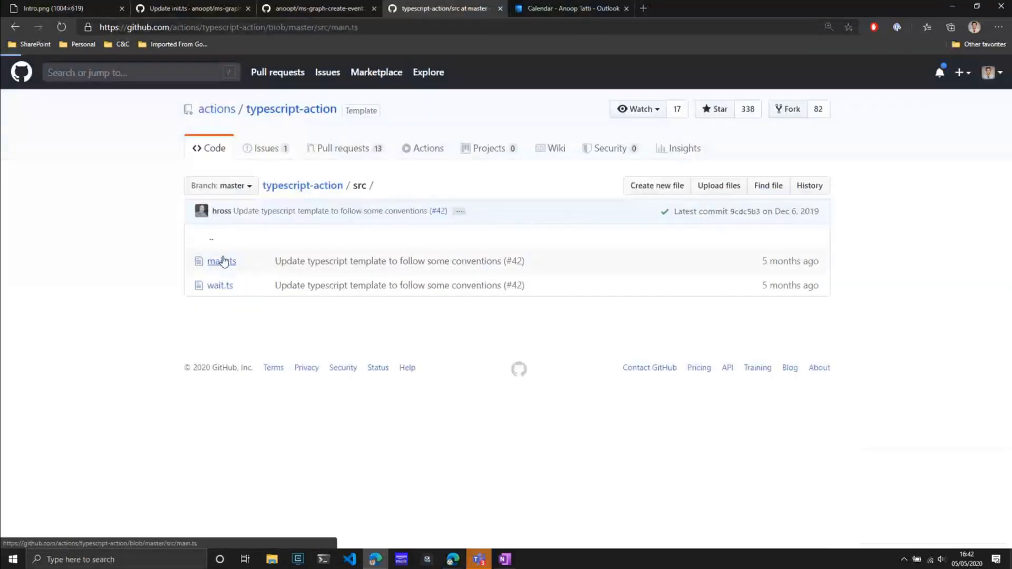
scroll(186, 351, "down", 1)
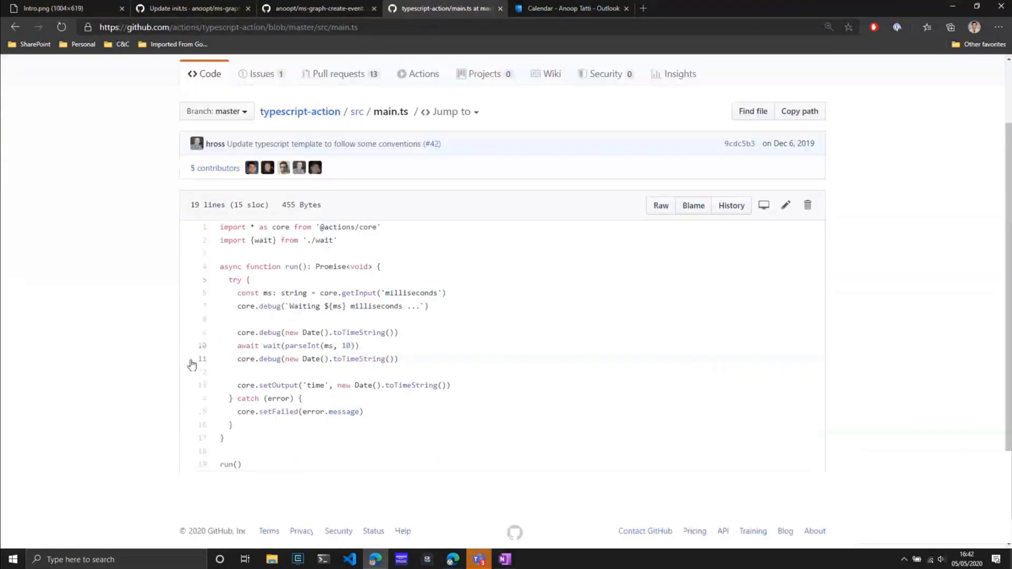
scroll(243, 342, "up", 1)
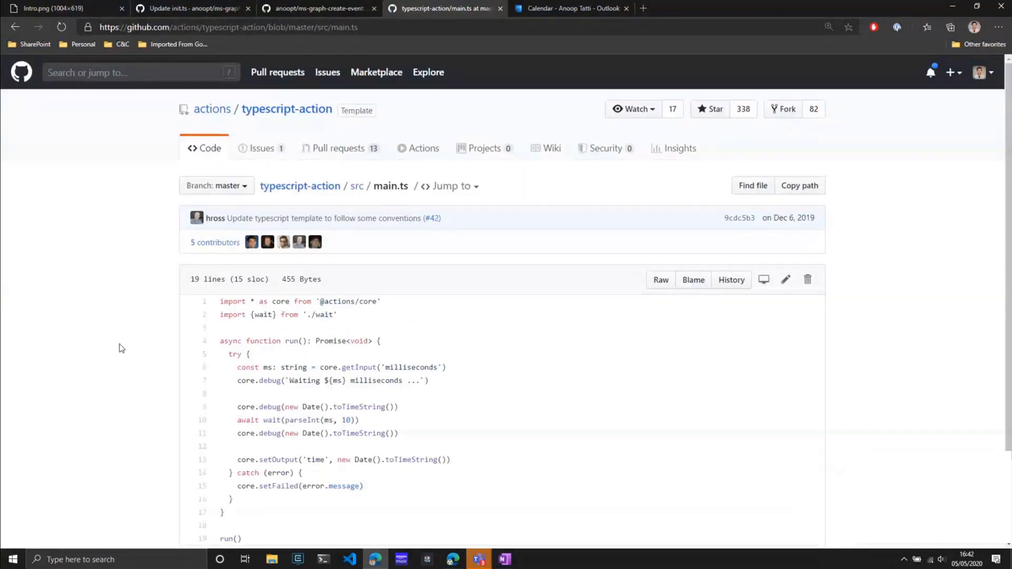
left_click(314, 188)
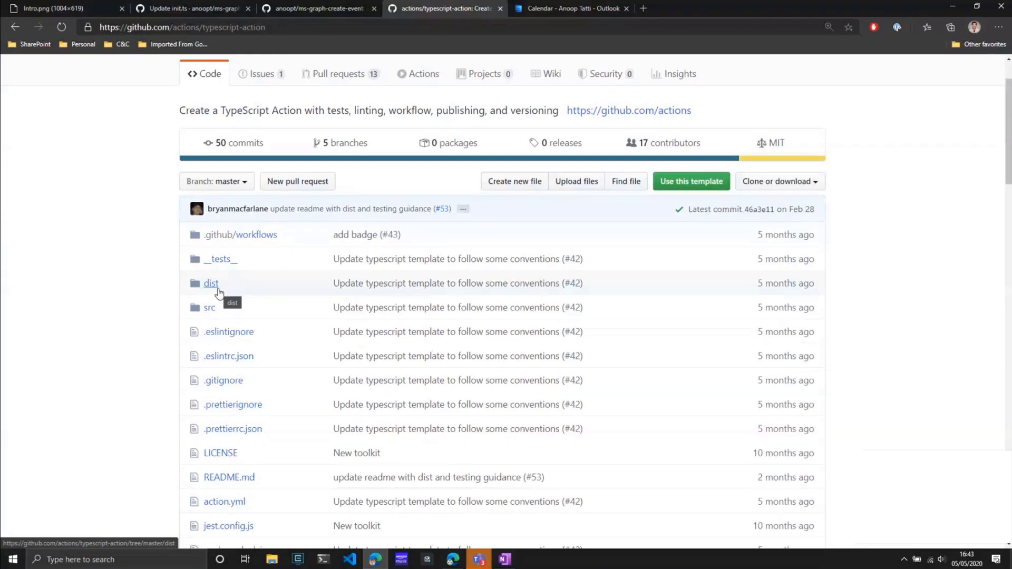
scroll(174, 316, "down", 1)
scroll(214, 353, "down", 1)
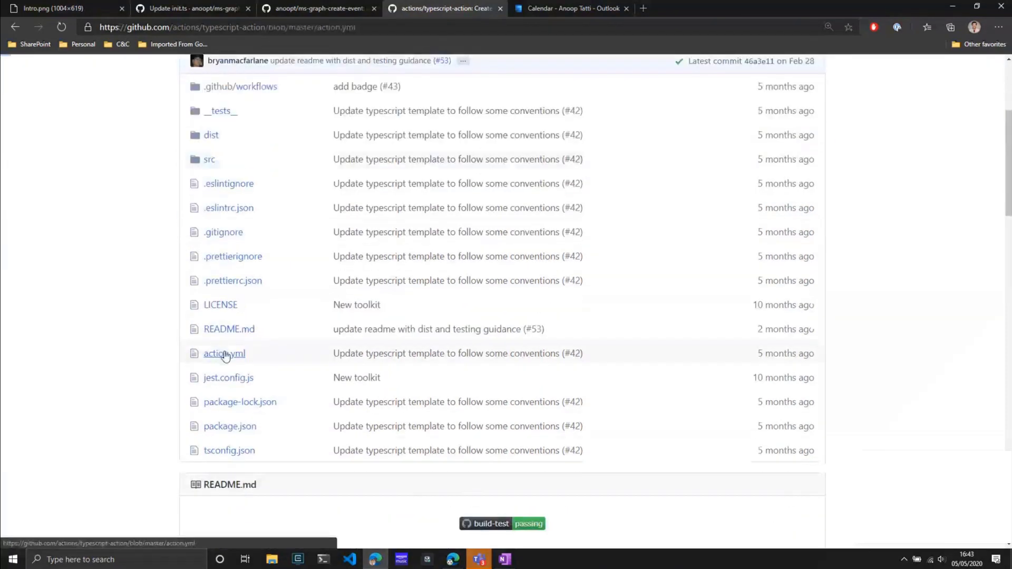
left_click(214, 357)
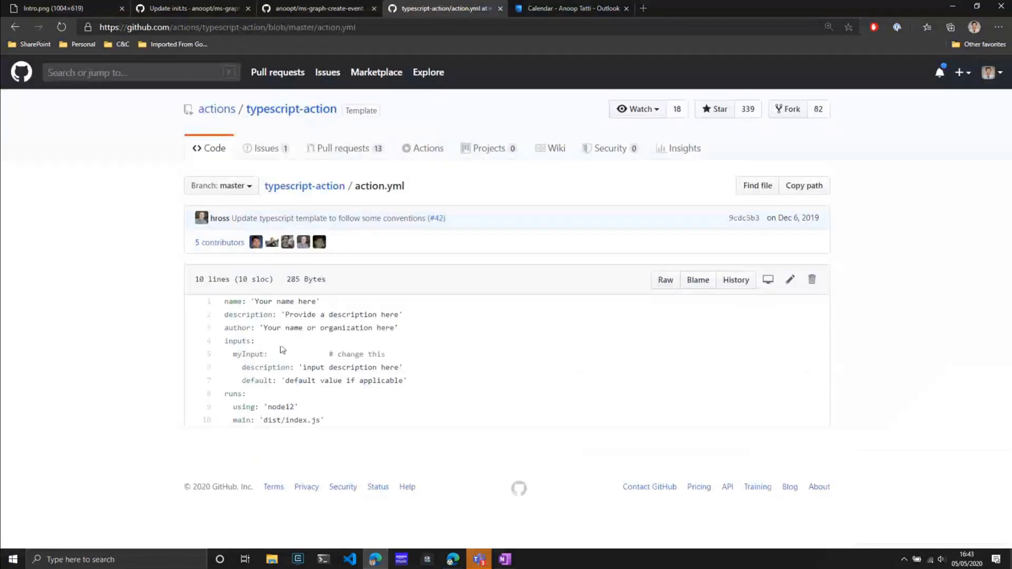
right_click(119, 274)
Step: Confirm Back to leave action.yml for the typescript-action file list
left_click(130, 281)
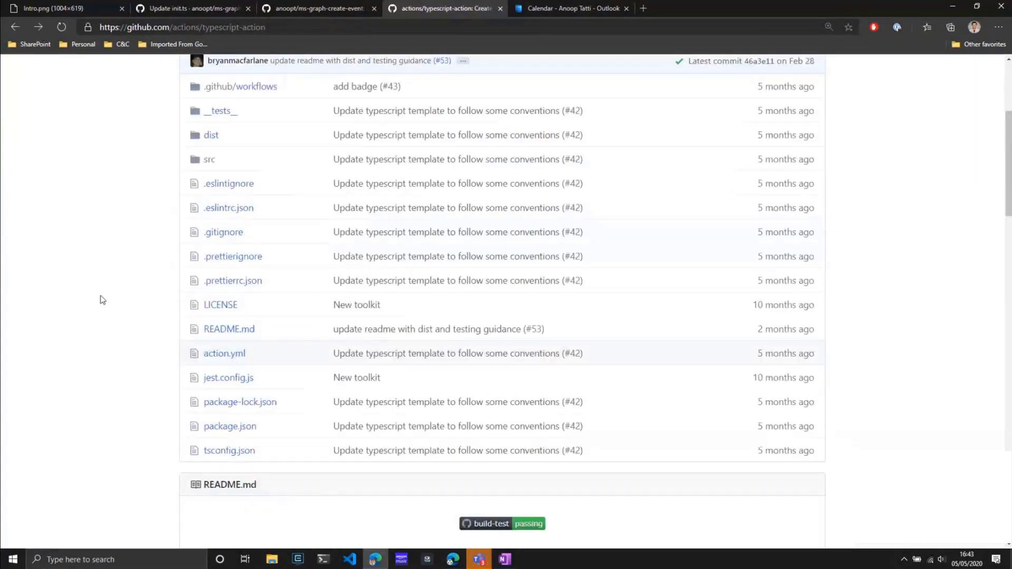
scroll(100, 299, "down", 3)
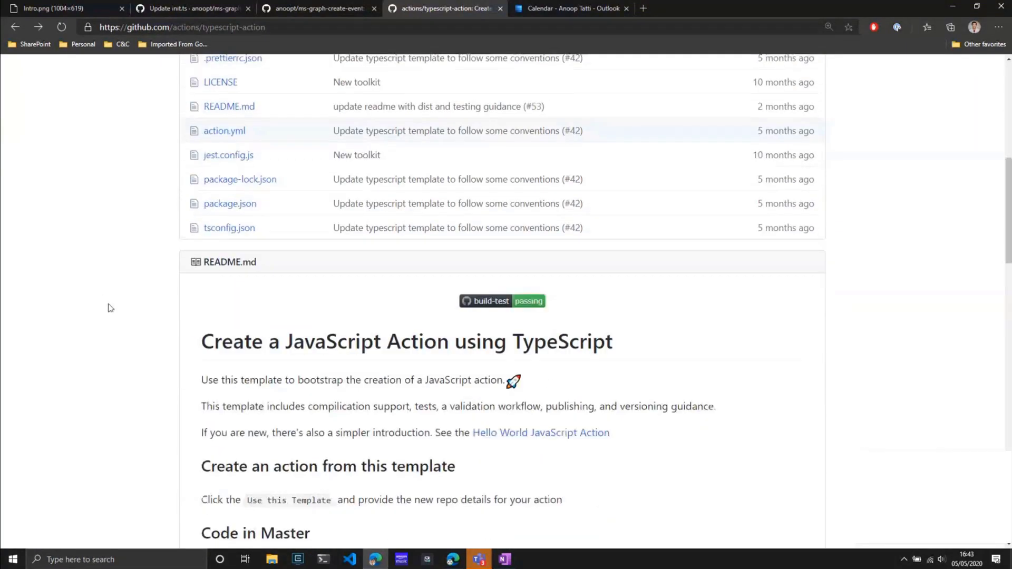
scroll(158, 321, "down", 1)
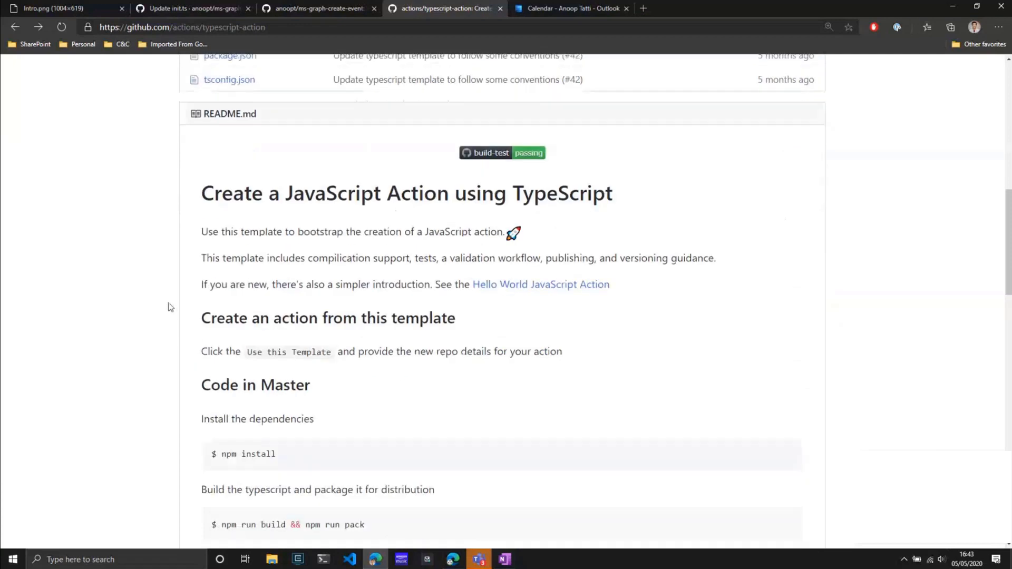
scroll(169, 311, "down", 1)
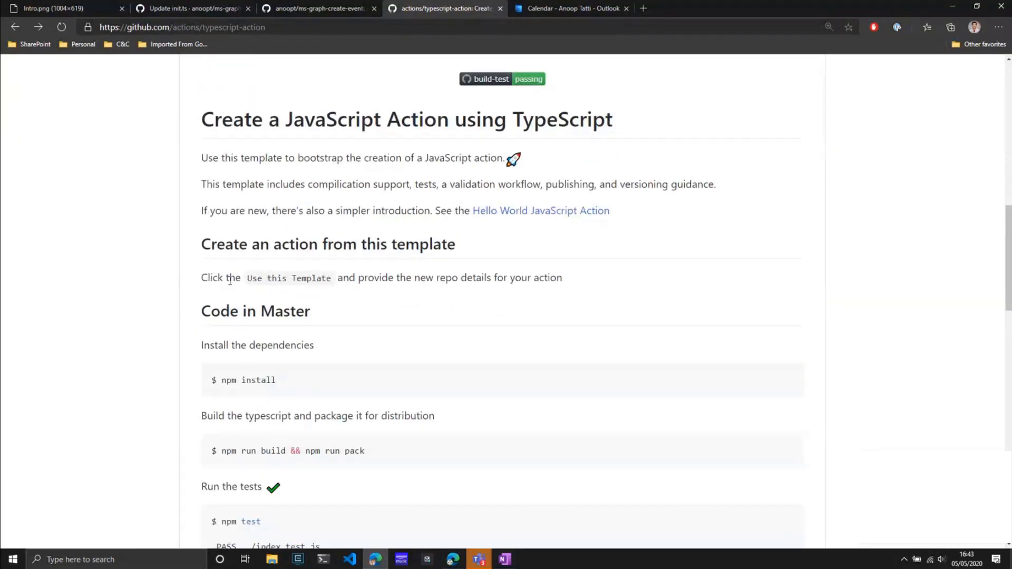
scroll(230, 280, "down", 1)
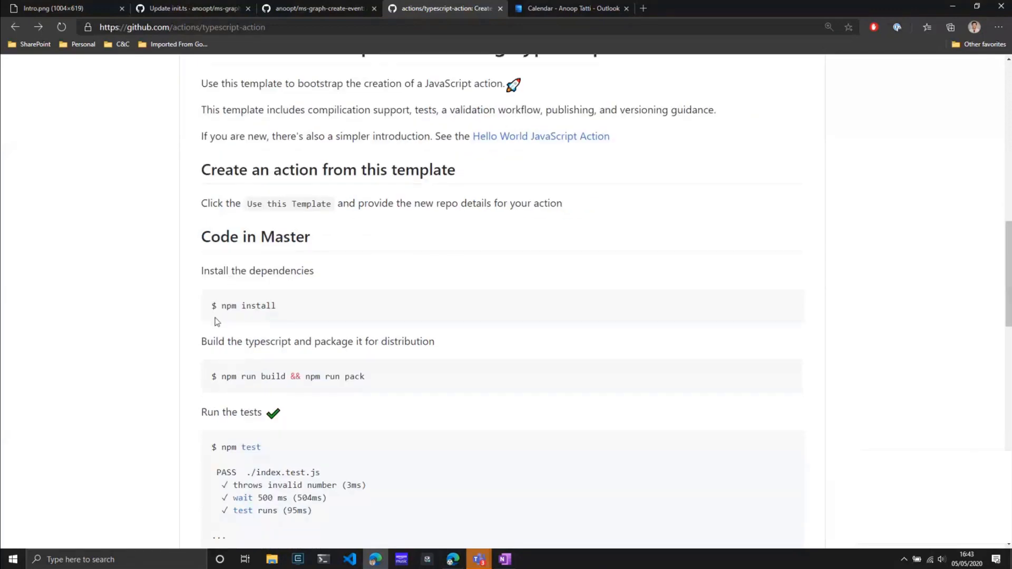
scroll(215, 325, "down", 2)
scroll(214, 327, "down", 2)
scroll(212, 348, "down", 1)
scroll(207, 376, "down", 4)
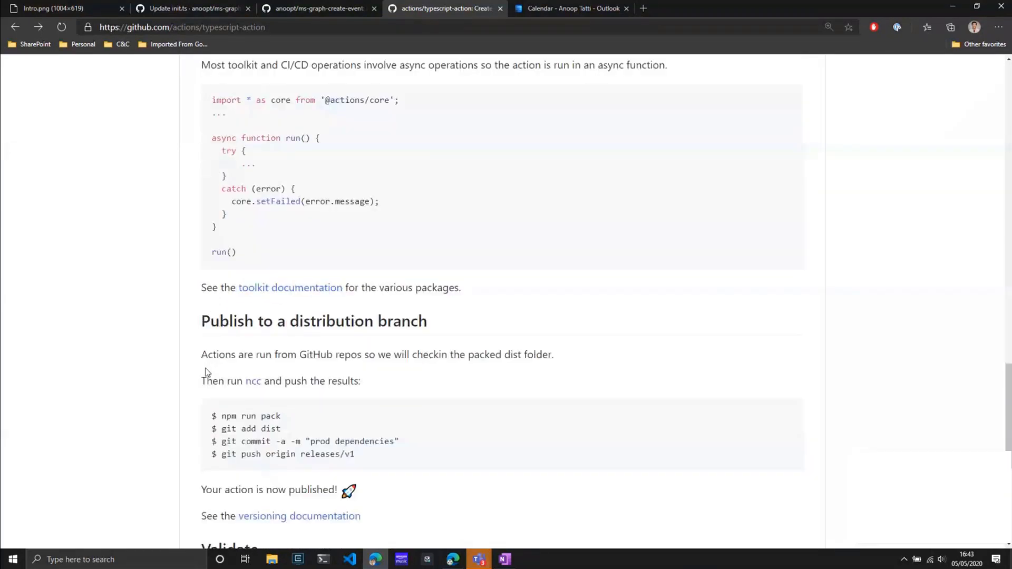
scroll(208, 377, "down", 1)
scroll(208, 377, "down", 2)
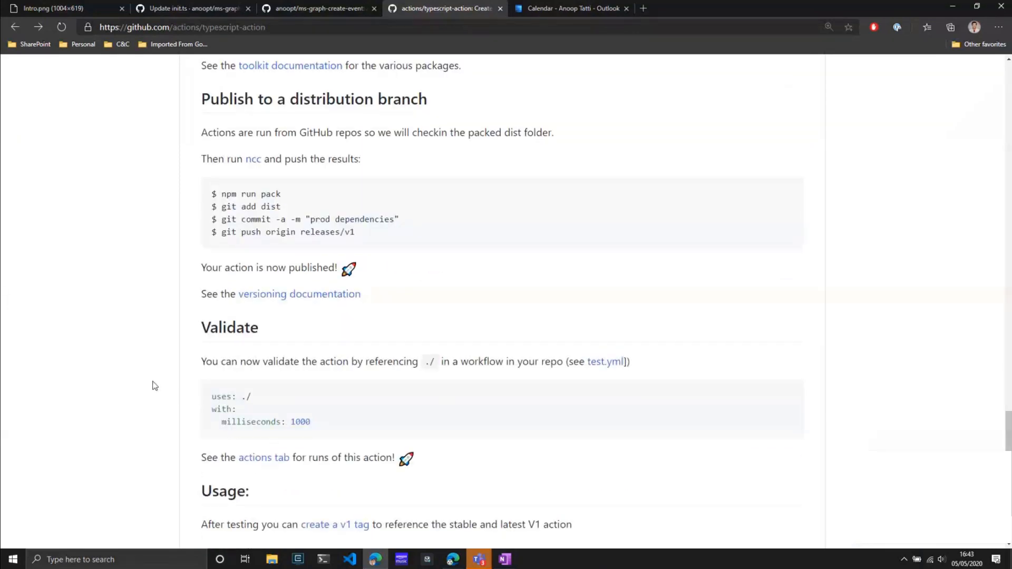
scroll(153, 388, "up", 5)
scroll(153, 393, "up", 3)
scroll(150, 391, "up", 3)
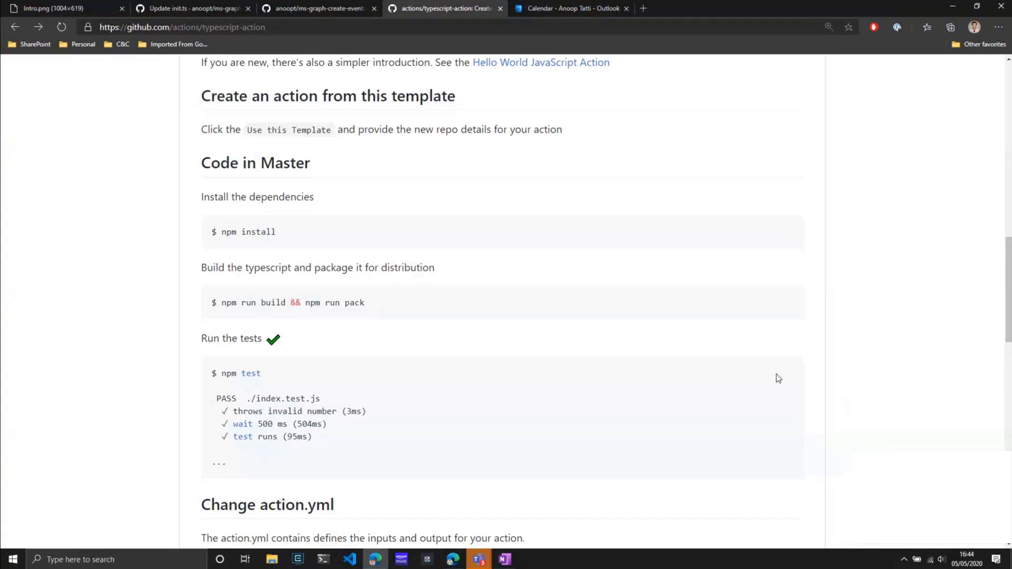
scroll(736, 357, "up", 1)
scroll(736, 357, "up", 1)
scroll(735, 357, "up", 1)
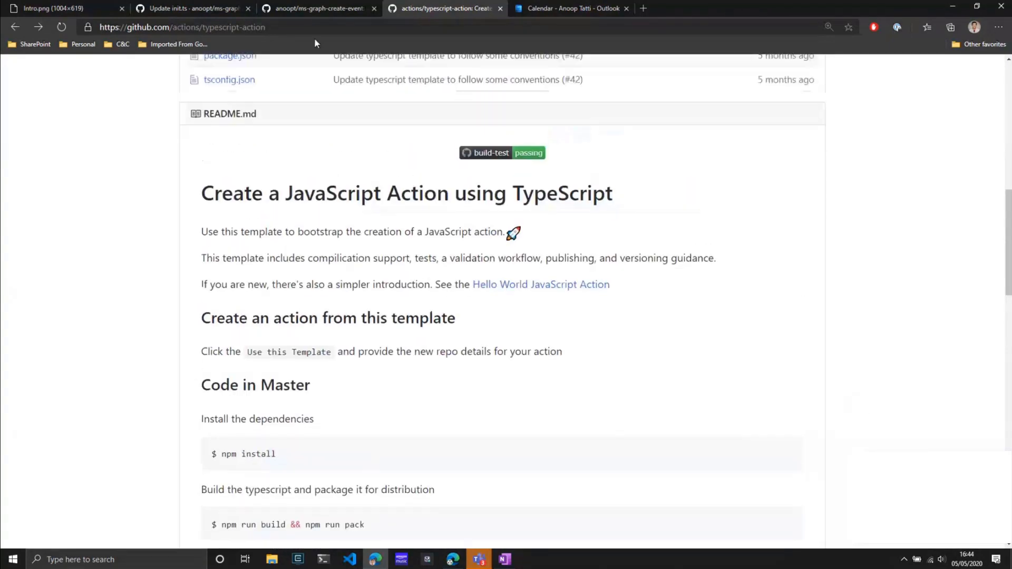
Step: In ms-graph-call, open .github/workflows/create_event.yml and highlight secrets.TENANT_NAME on line 23
left_click(319, 10)
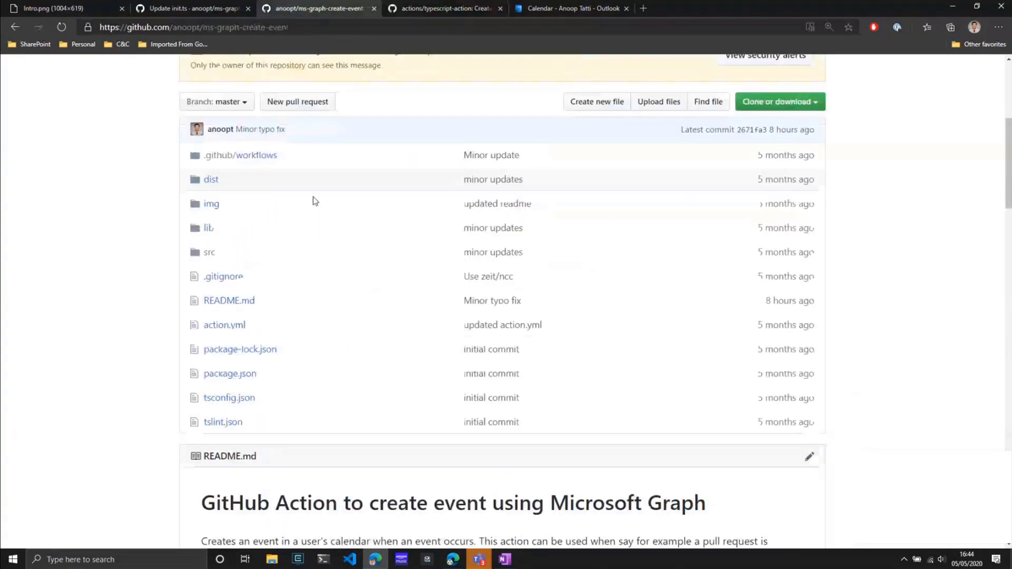
left_click(195, 10)
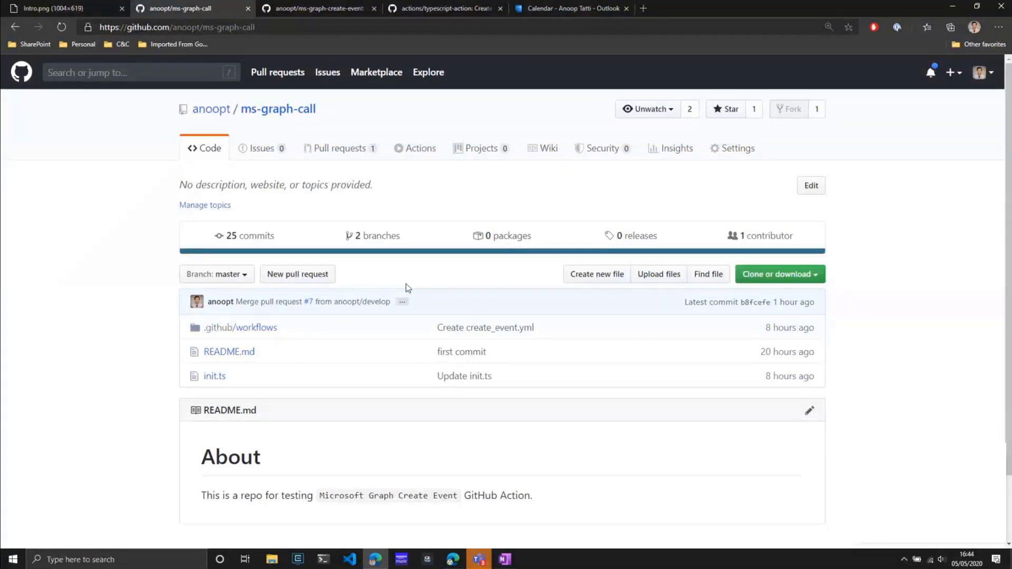
left_click(261, 329)
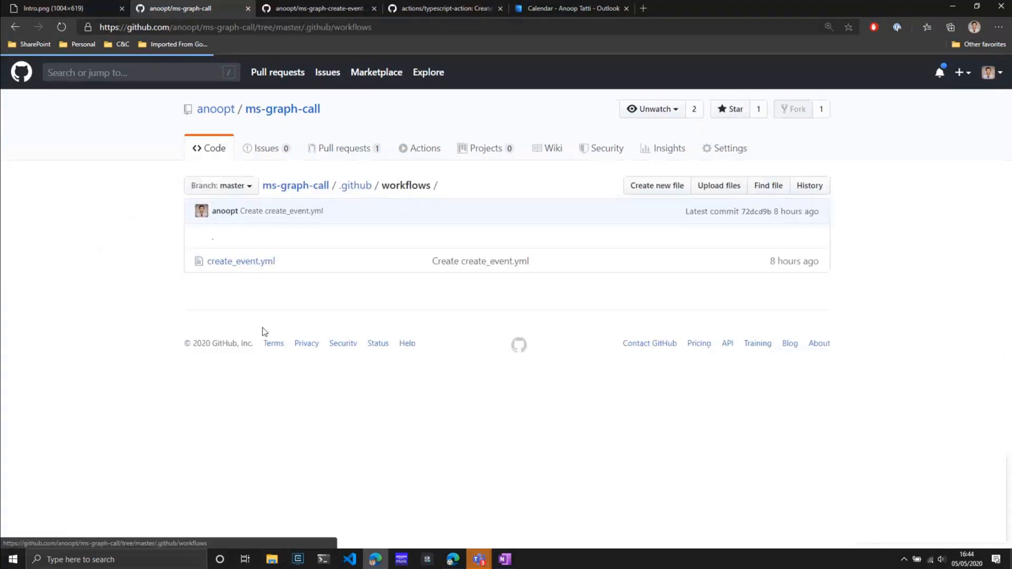
left_click(260, 263)
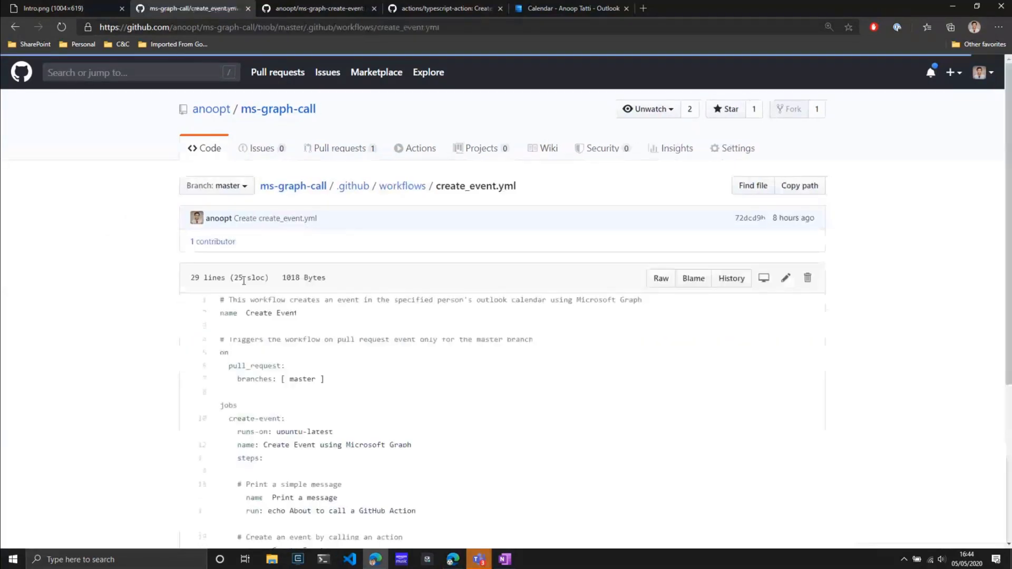
scroll(243, 286, "down", 2)
scroll(243, 285, "down", 2)
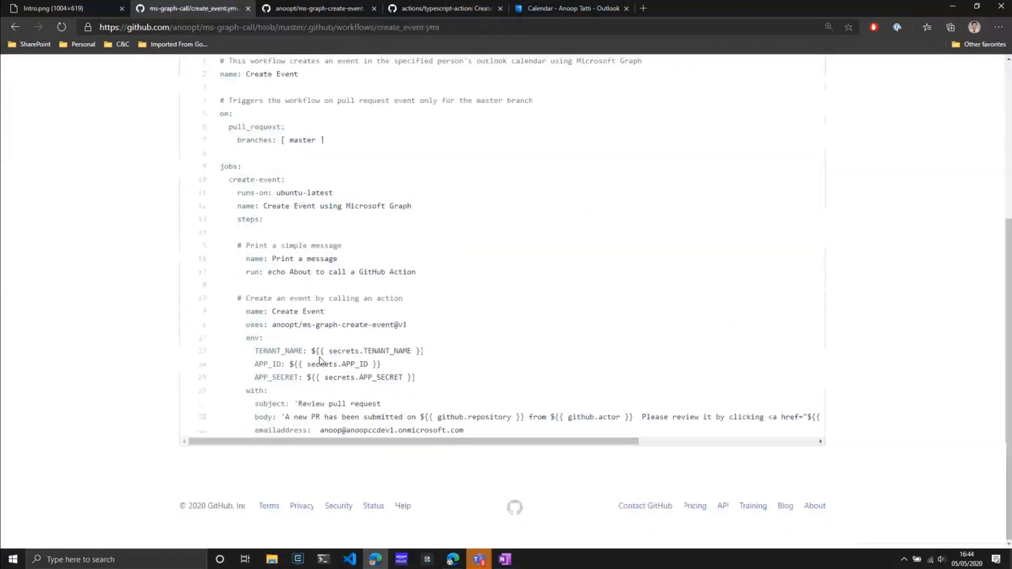
double_click(399, 351)
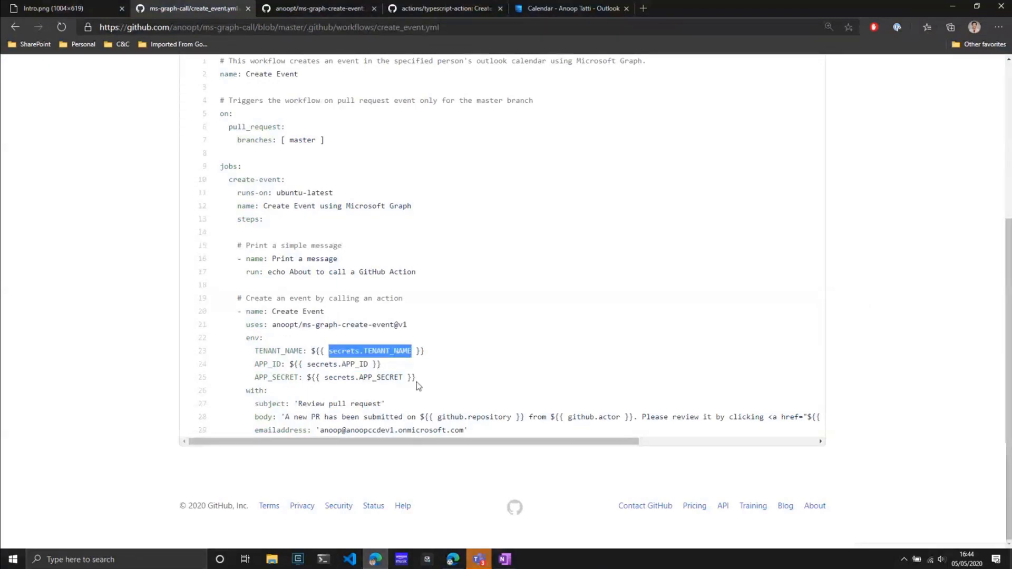
left_click(351, 355)
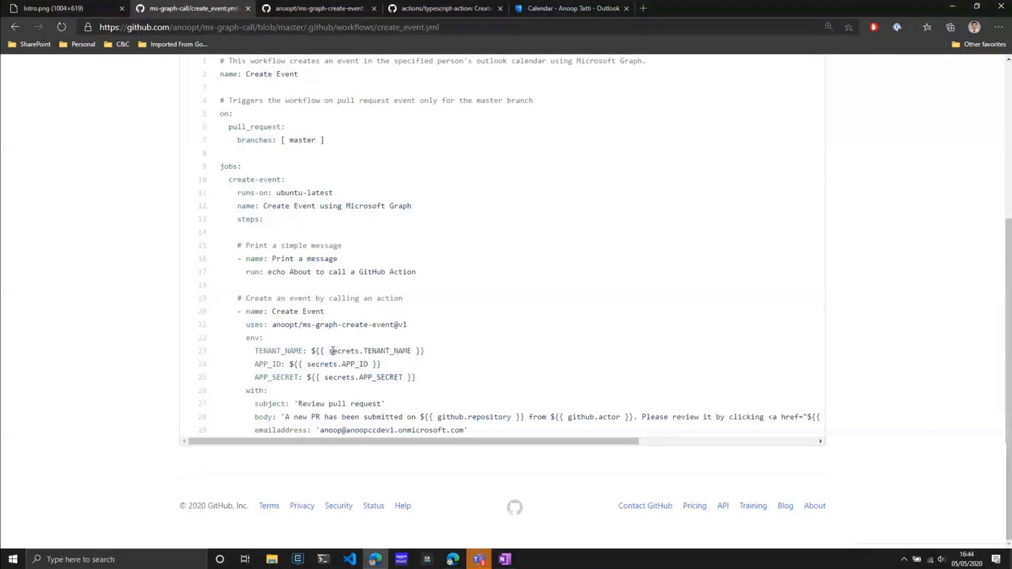
scroll(375, 383, "up", 3)
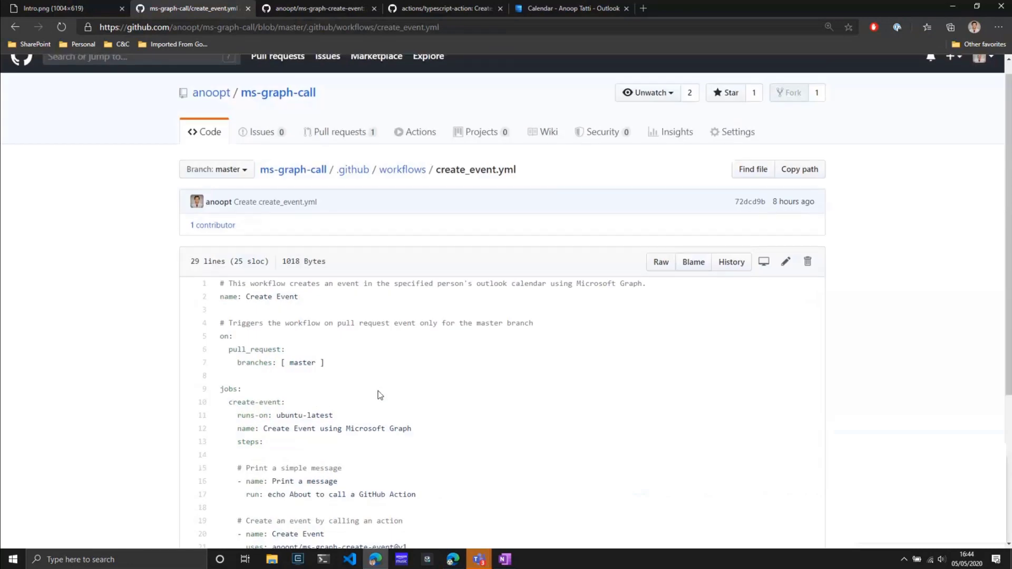
Step: Open ms-graph-call Settings > Secrets to view APP_ID, APP_SECRET and TENANT_NAME
left_click(733, 138)
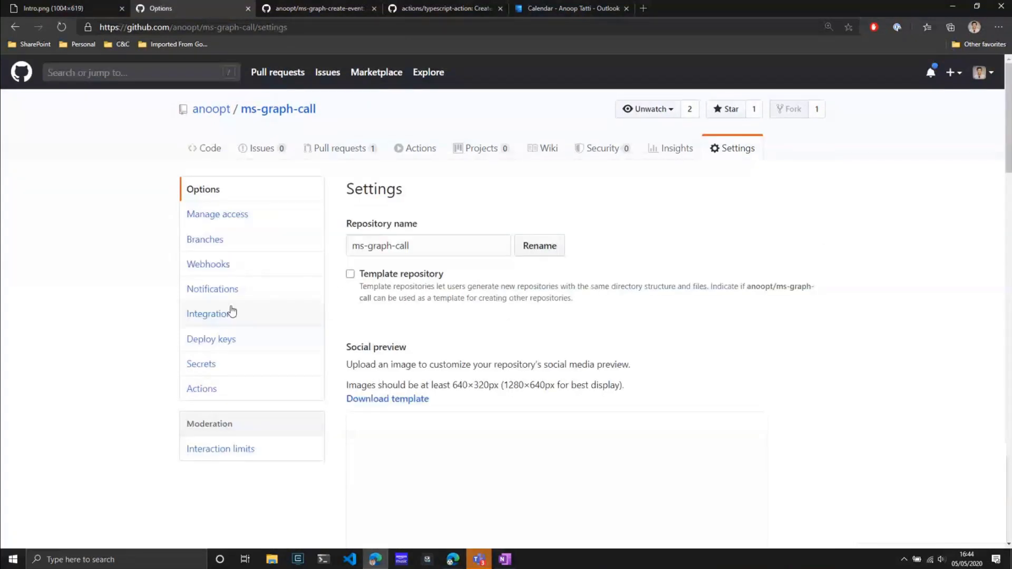
left_click(225, 366)
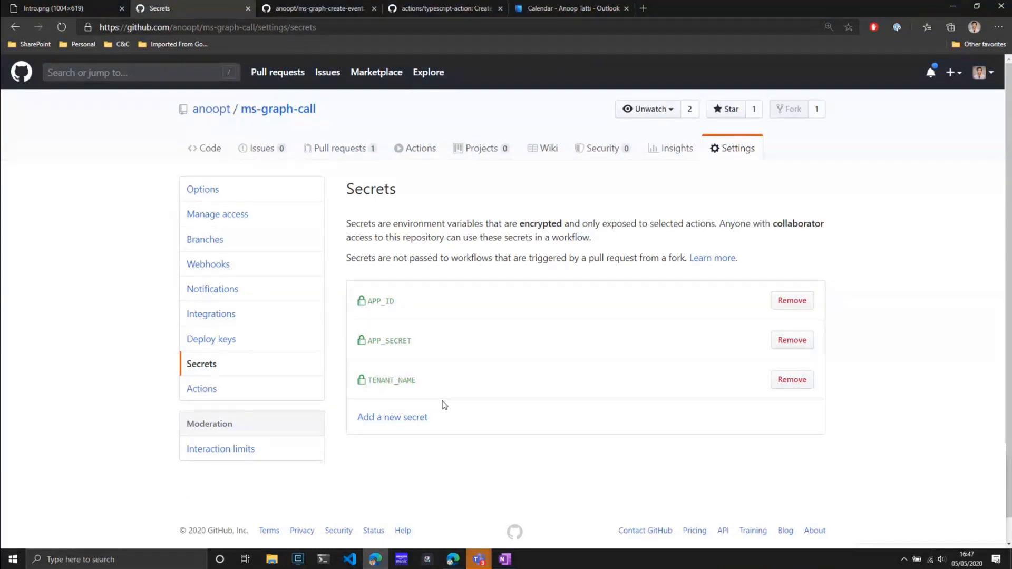
Step: Reopen ms-graph-call's .github/workflows/create_event.yml and select the email address on line 29
left_click(215, 152)
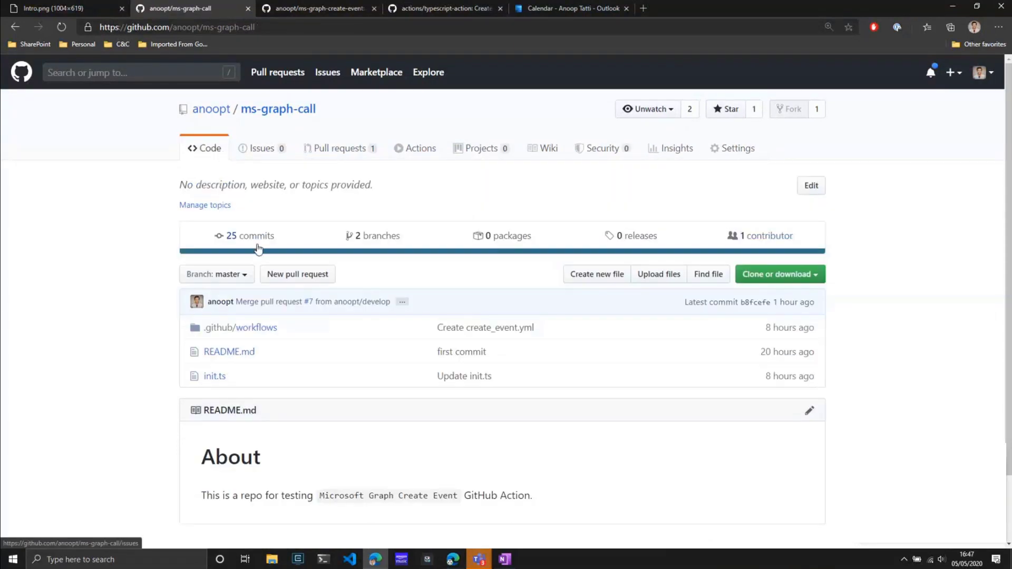
left_click(247, 327)
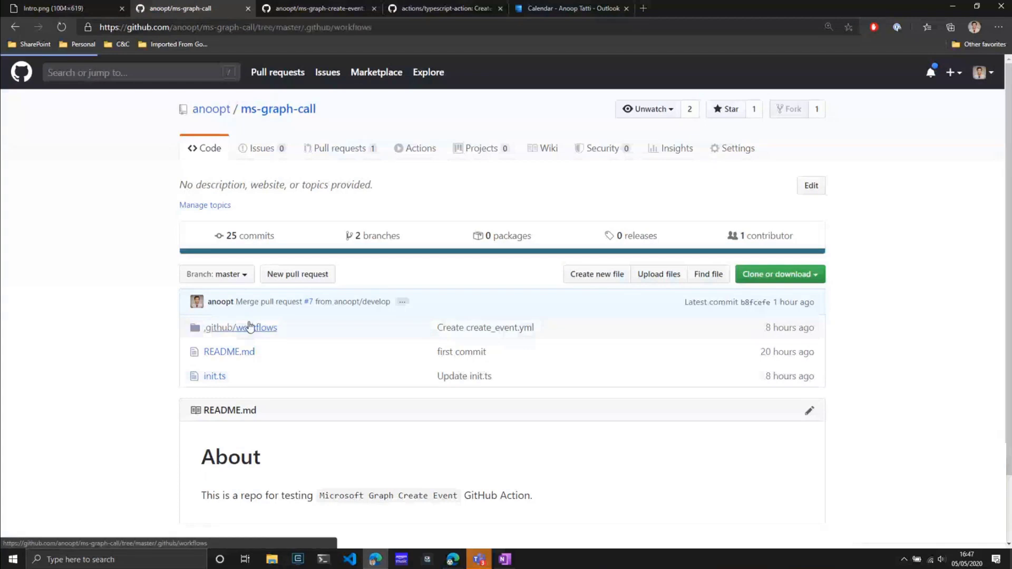
left_click(255, 267)
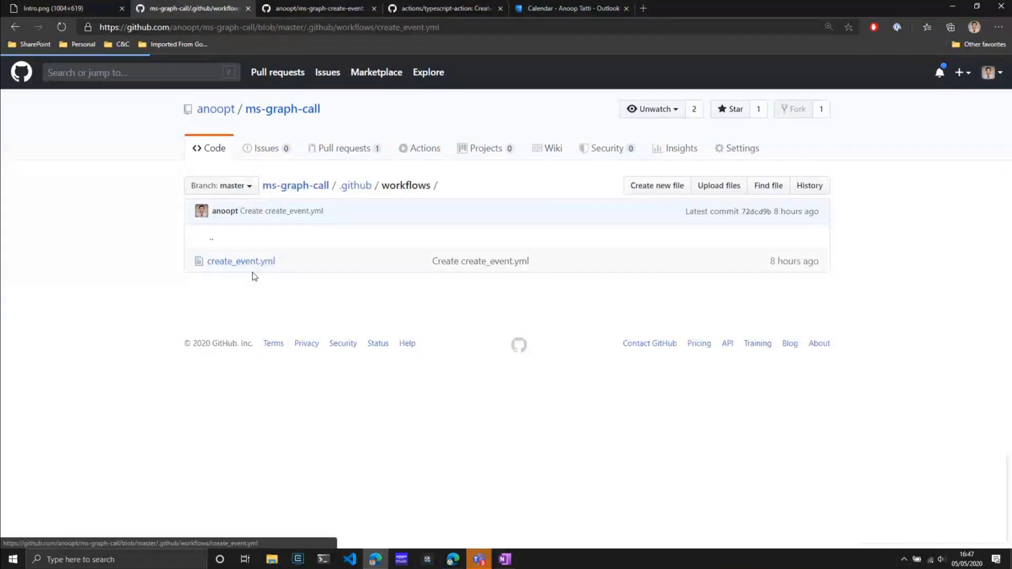
scroll(262, 301, "down", 2)
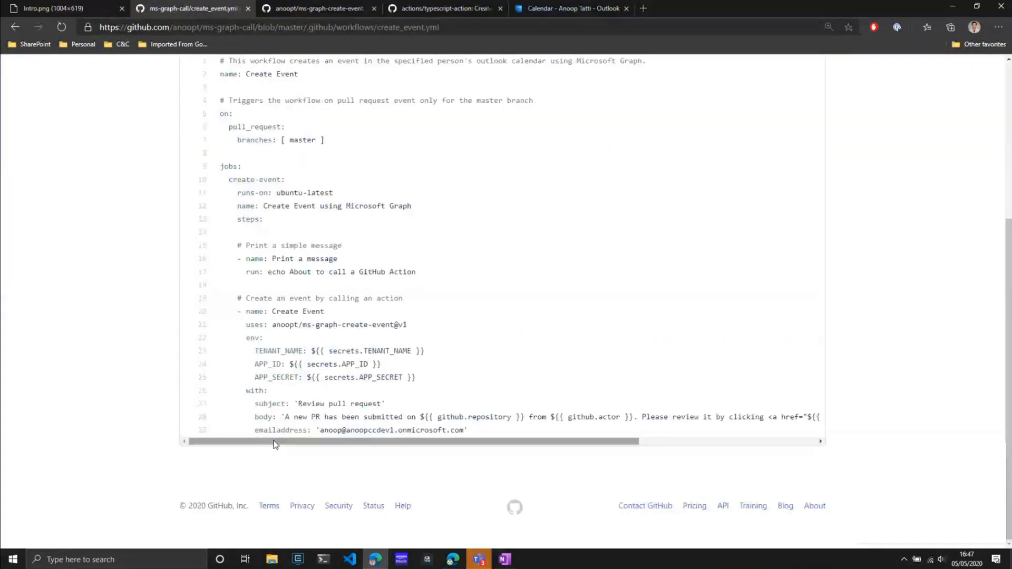
left_click_drag(320, 431, 464, 432)
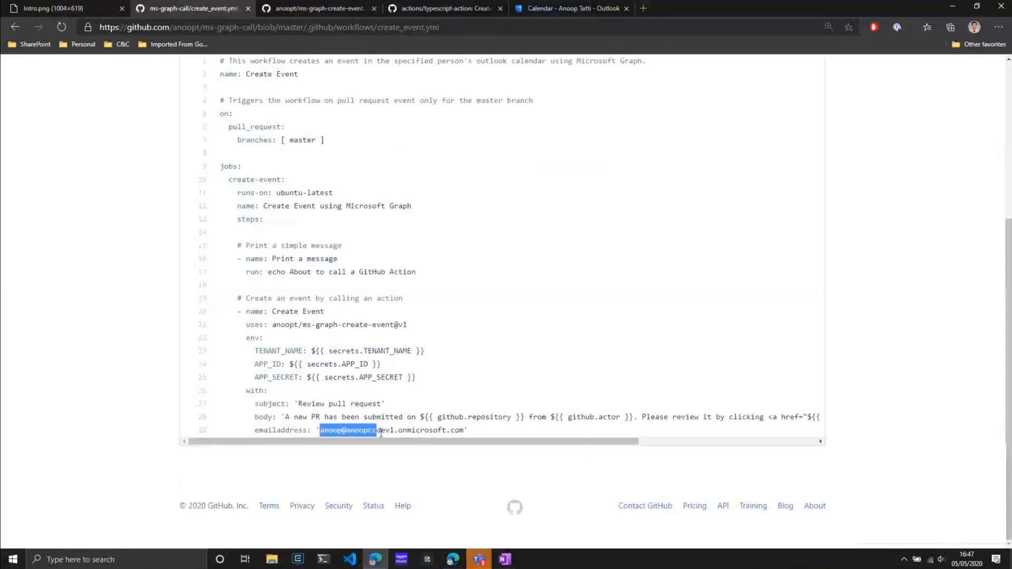